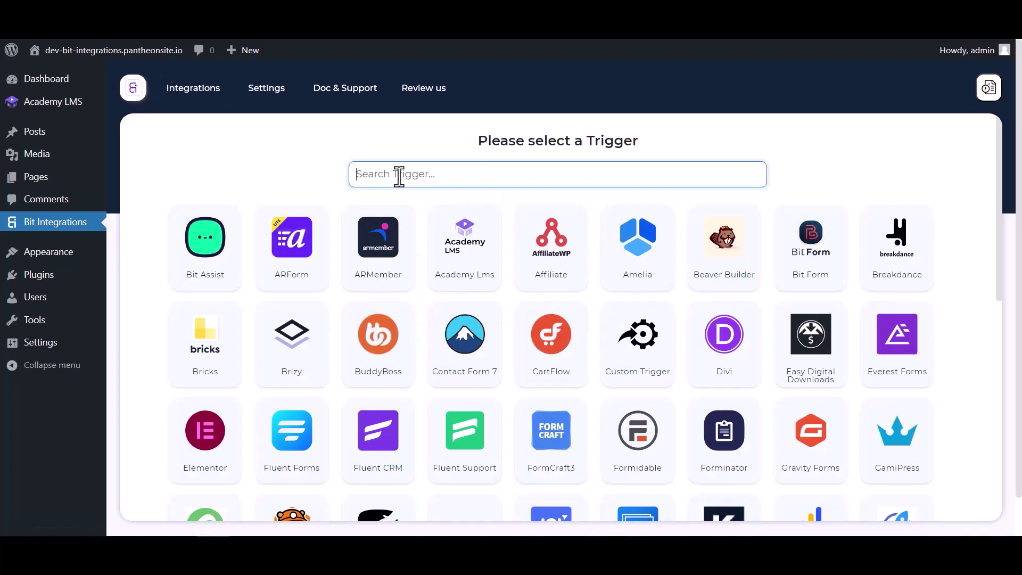
Set the trigger to Academy LMS with the task User Complete a Lesson and the lesson Bit Integrations
{"action": "left_click", "coordinate": [483, 276]}
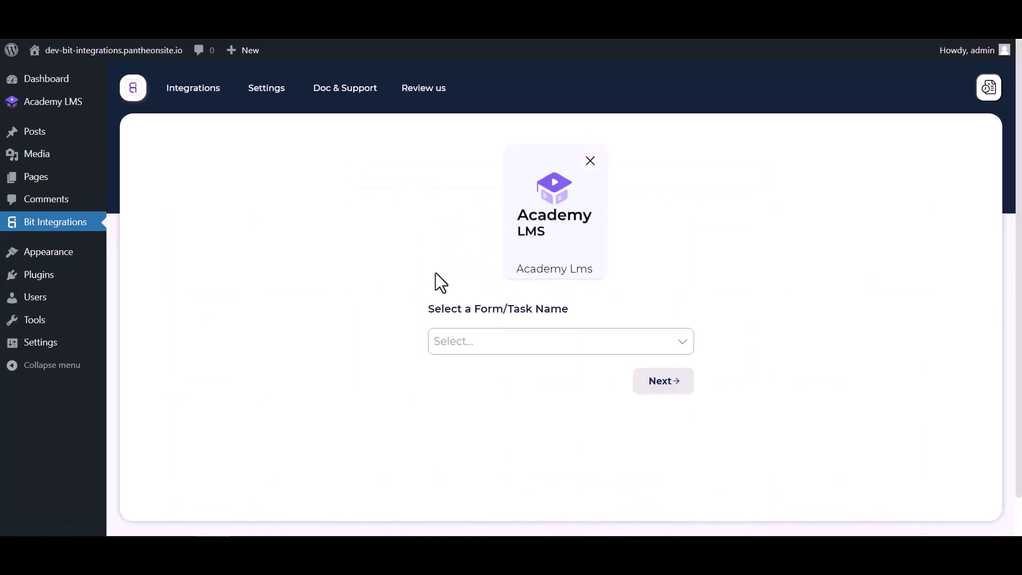
{"action": "left_click", "coordinate": [530, 339]}
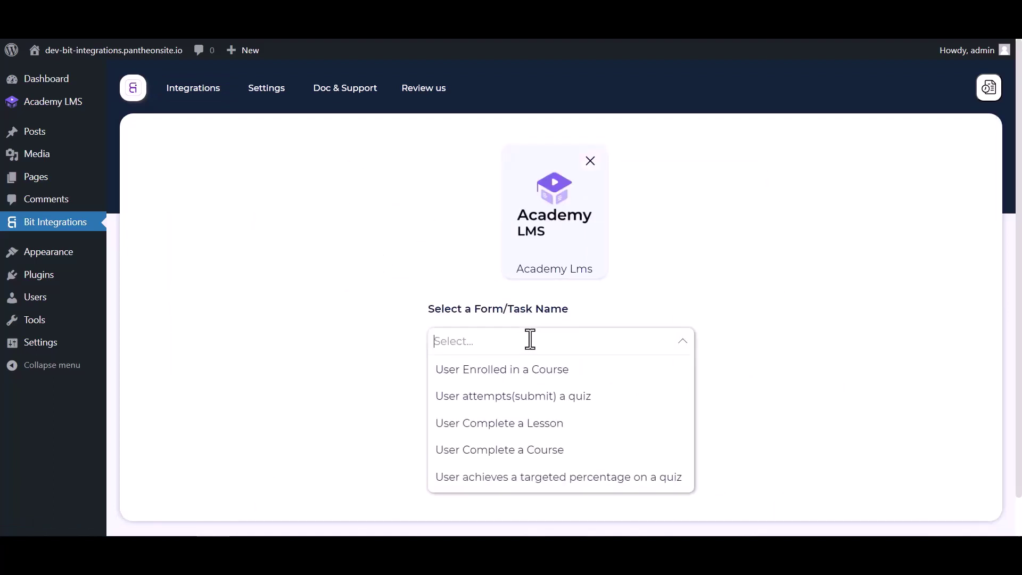
{"action": "left_click", "coordinate": [515, 433]}
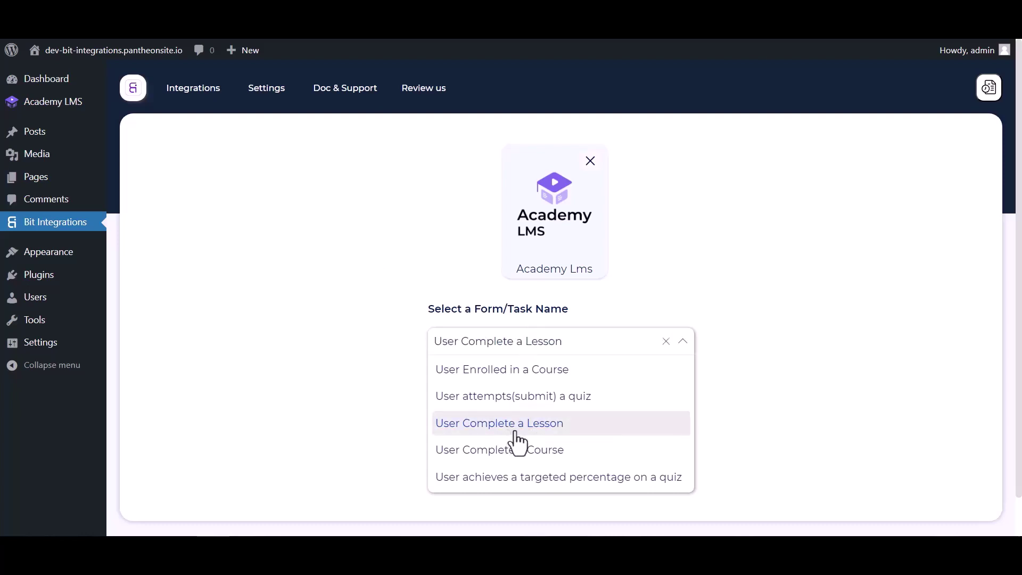
{"action": "left_click", "coordinate": [481, 406]}
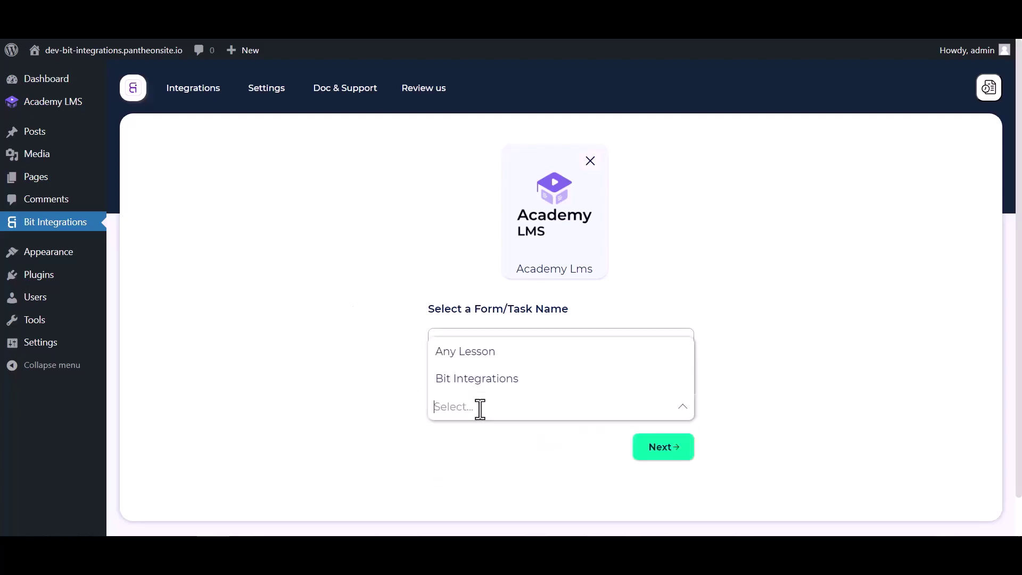
{"action": "left_click", "coordinate": [493, 378]}
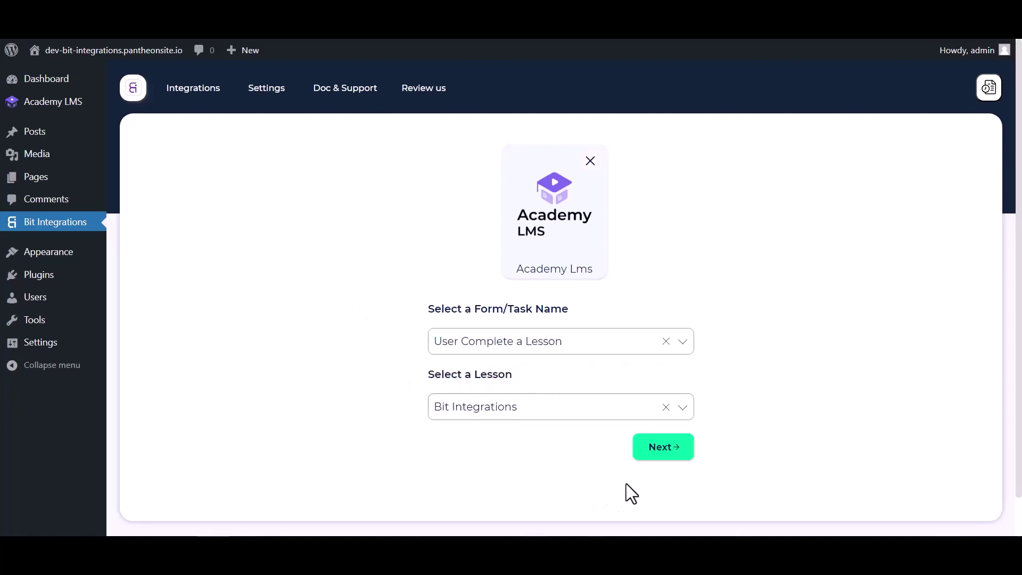
Proceed to the action selection, search for "al" and choose Albato as the action
{"action": "left_click", "coordinate": [660, 450]}
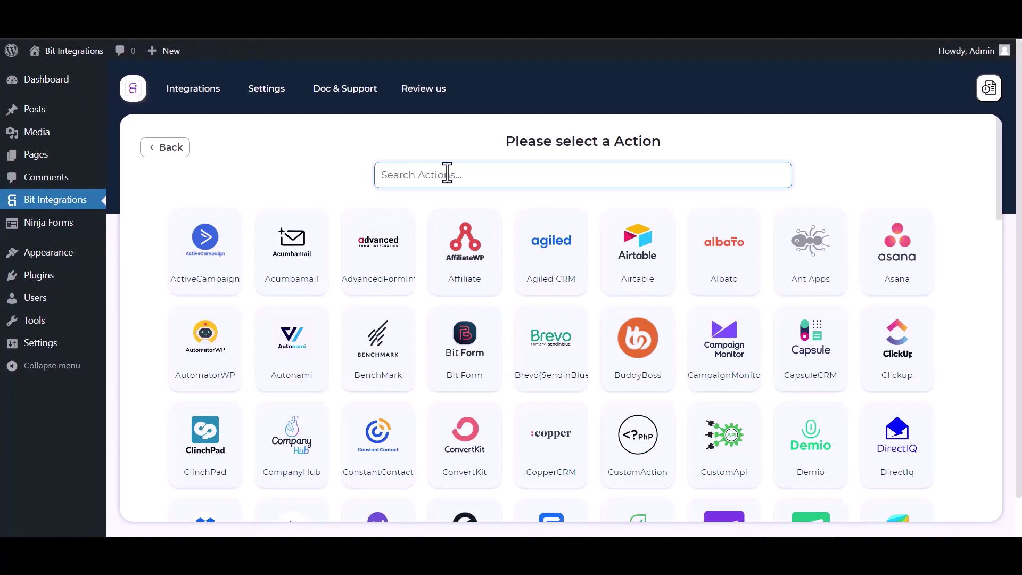
{"action": "type", "text": "al"}
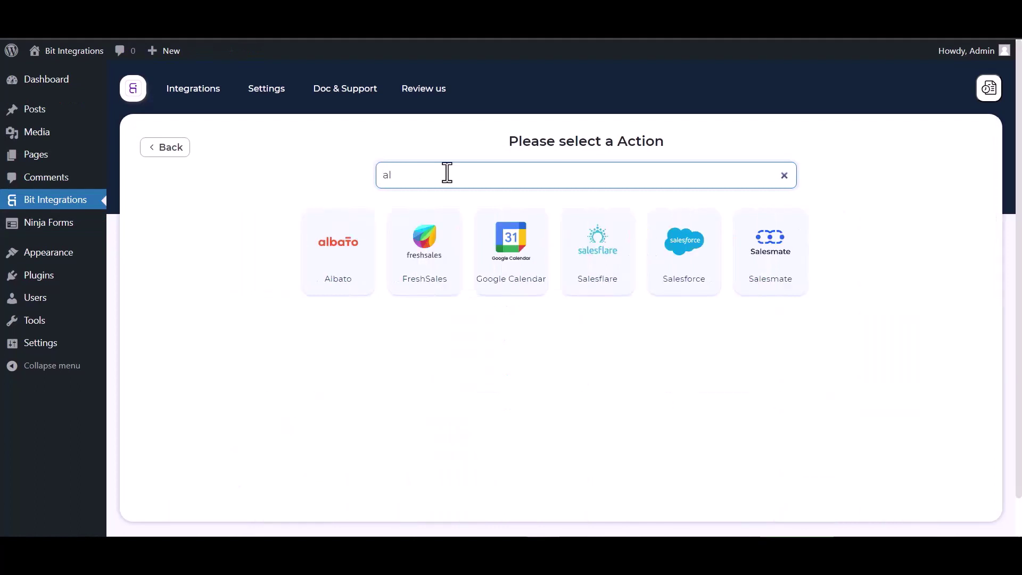
{"action": "left_click", "coordinate": [330, 236]}
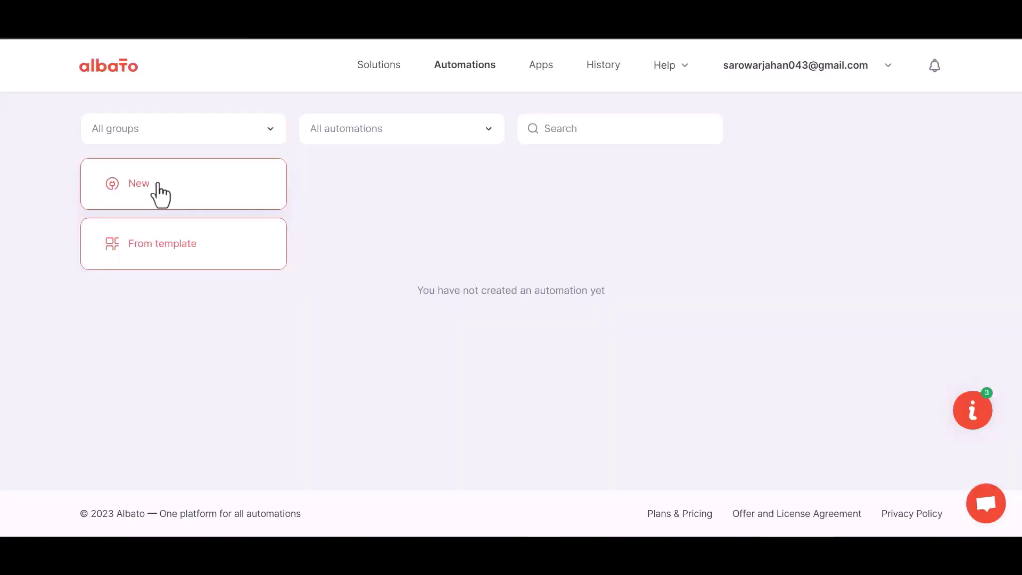
Switch to the Albato dashboard, create a new automation and choose Webhook as the trigger app
{"action": "left_click", "coordinate": [155, 187]}
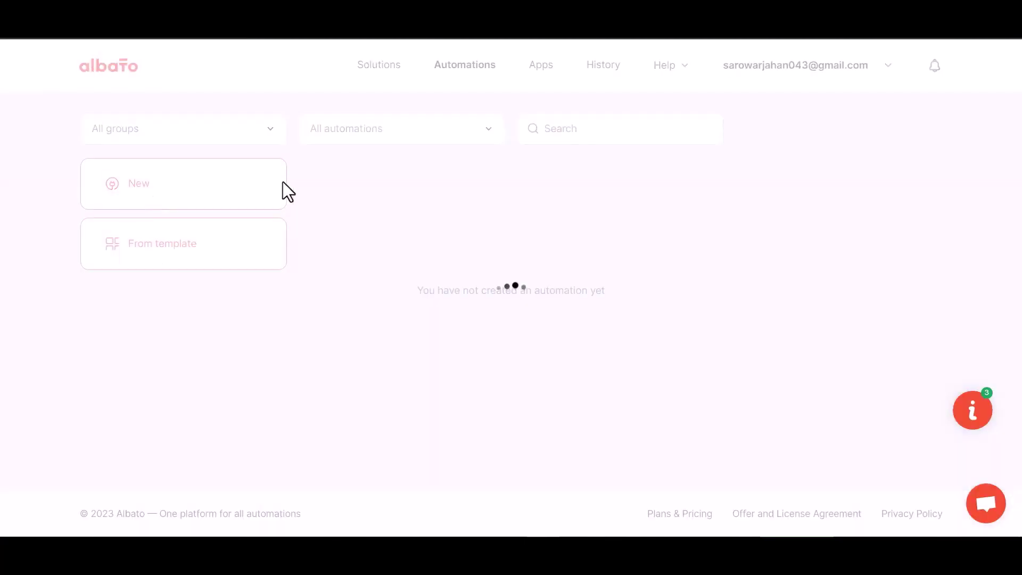
{"action": "left_click", "coordinate": [741, 285]}
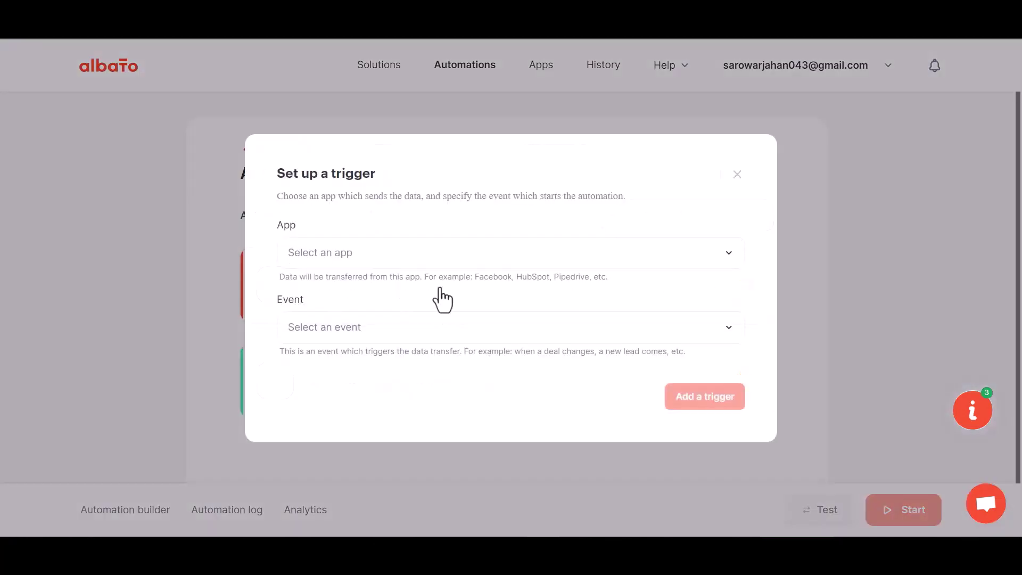
{"action": "left_click", "coordinate": [356, 258]}
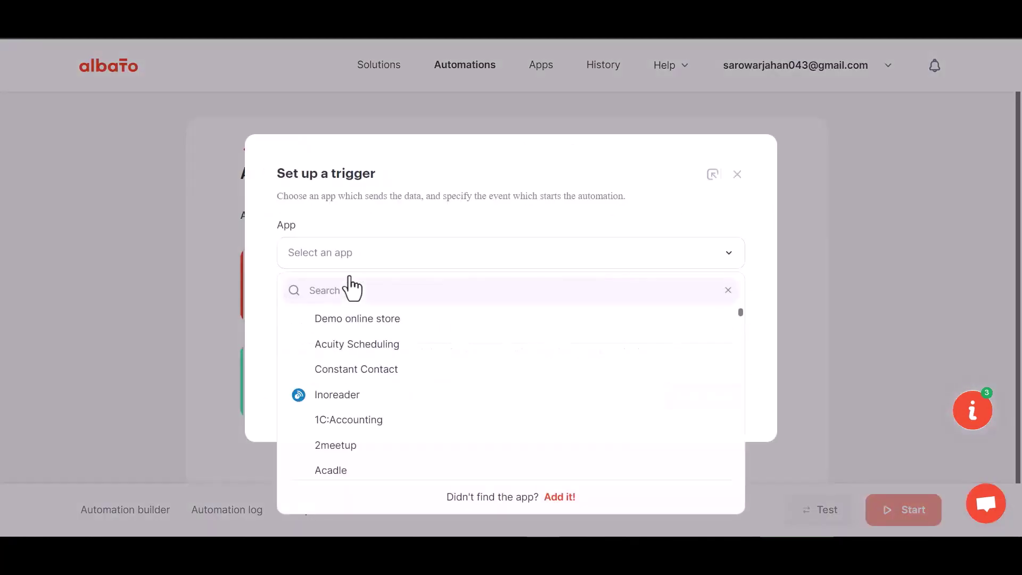
{"action": "type", "text": "we"}
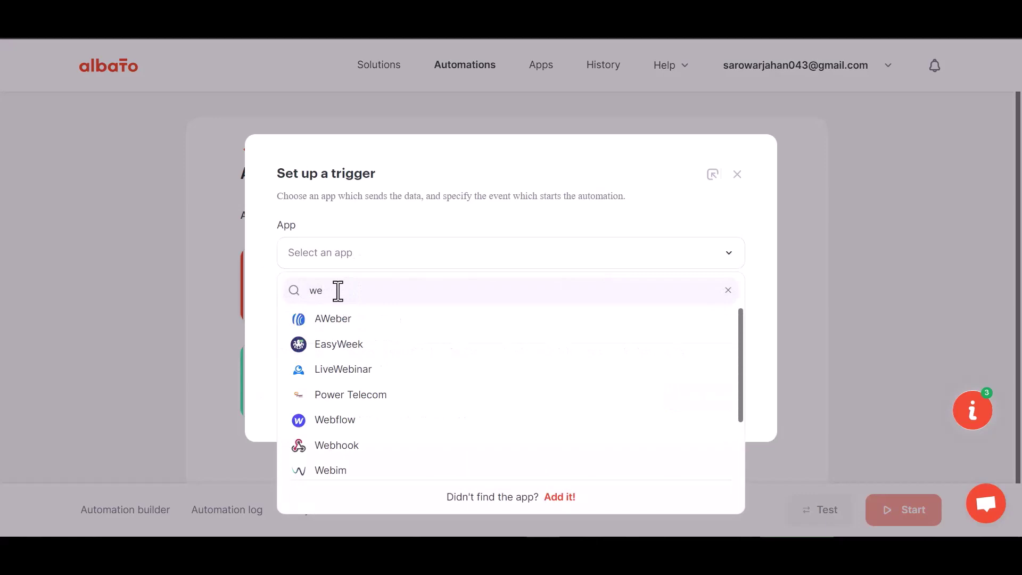
{"action": "type", "text": "bh"}
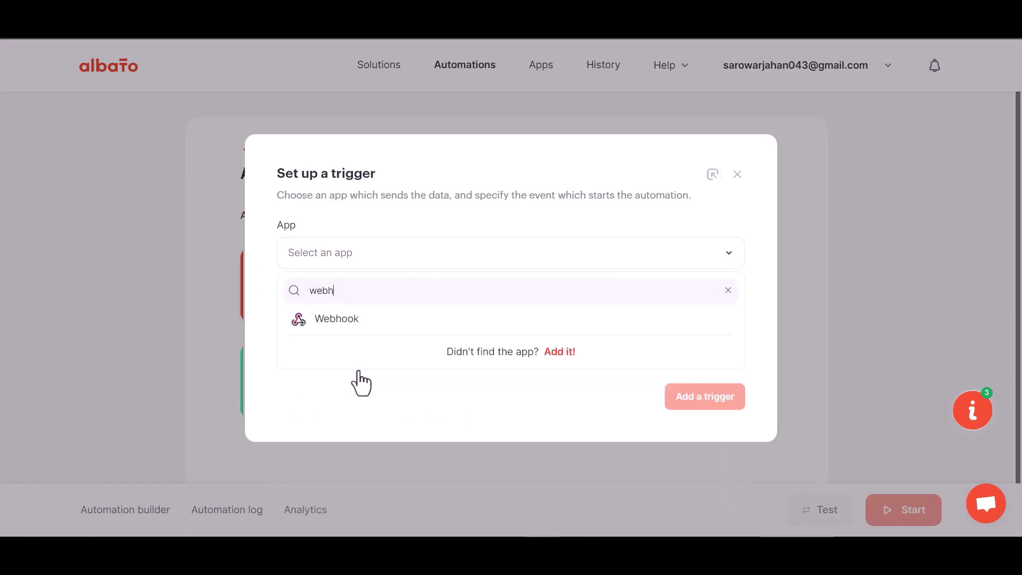
{"action": "left_click", "coordinate": [362, 331]}
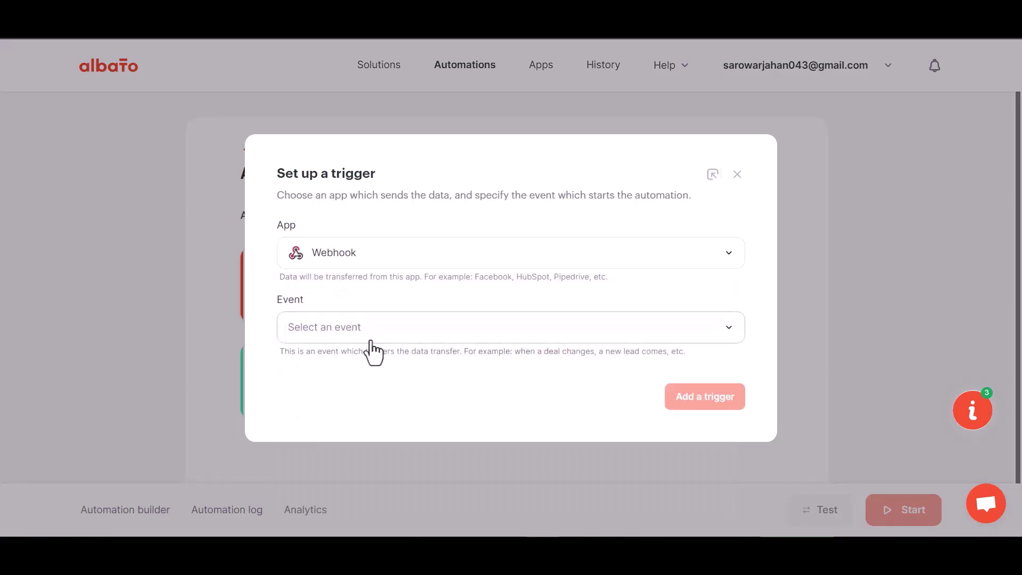
Set the trigger event to Incoming webhook with the first My Account Webhook connection, and add the trigger
{"action": "left_click", "coordinate": [341, 330]}
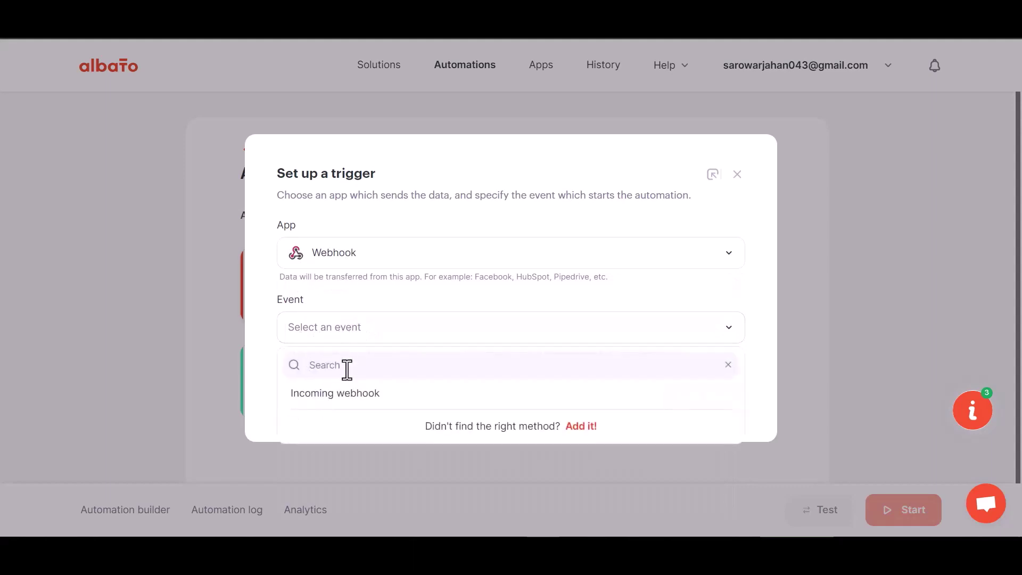
{"action": "left_click", "coordinate": [343, 400]}
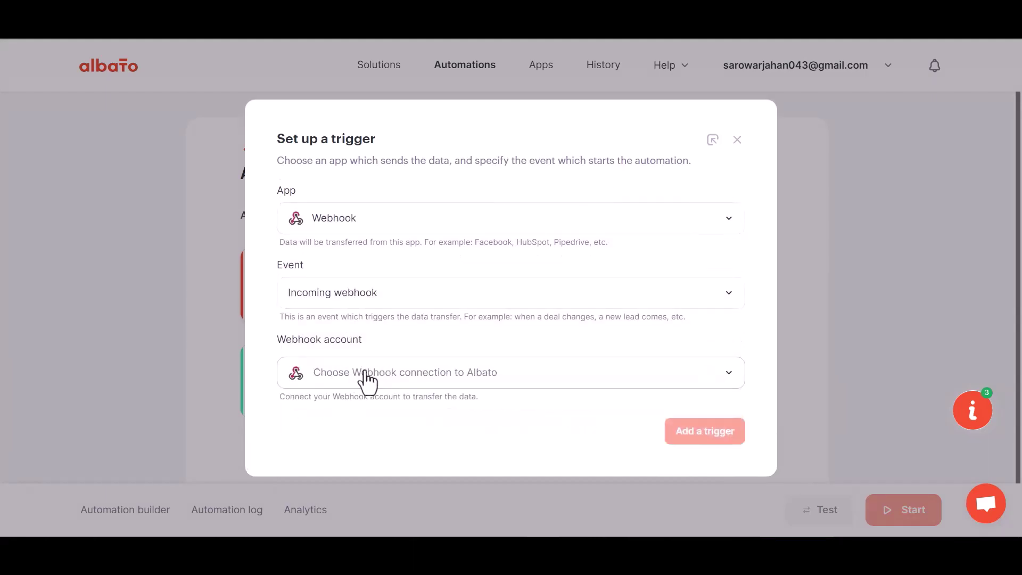
{"action": "left_click", "coordinate": [361, 372]}
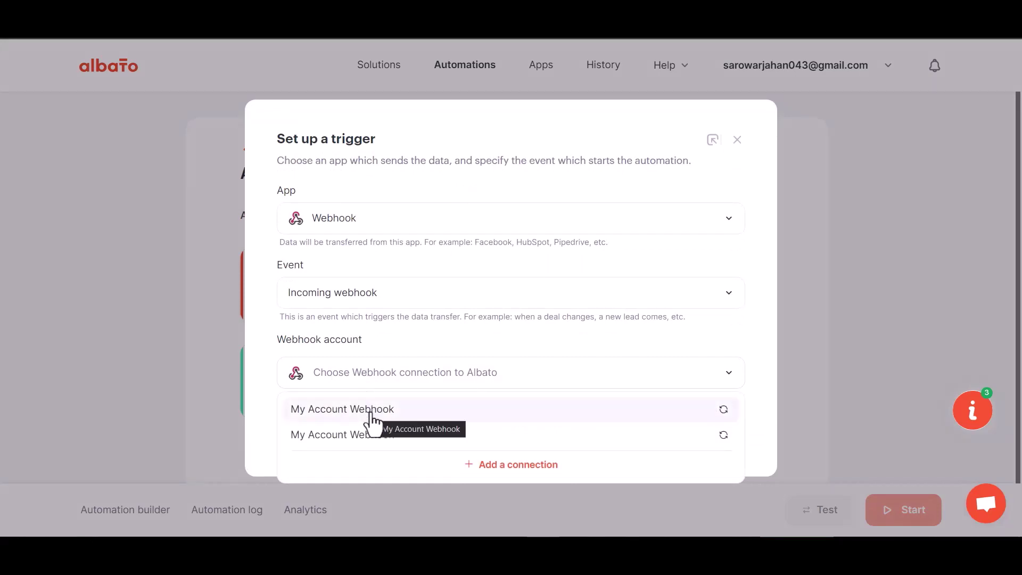
{"action": "left_click", "coordinate": [370, 411]}
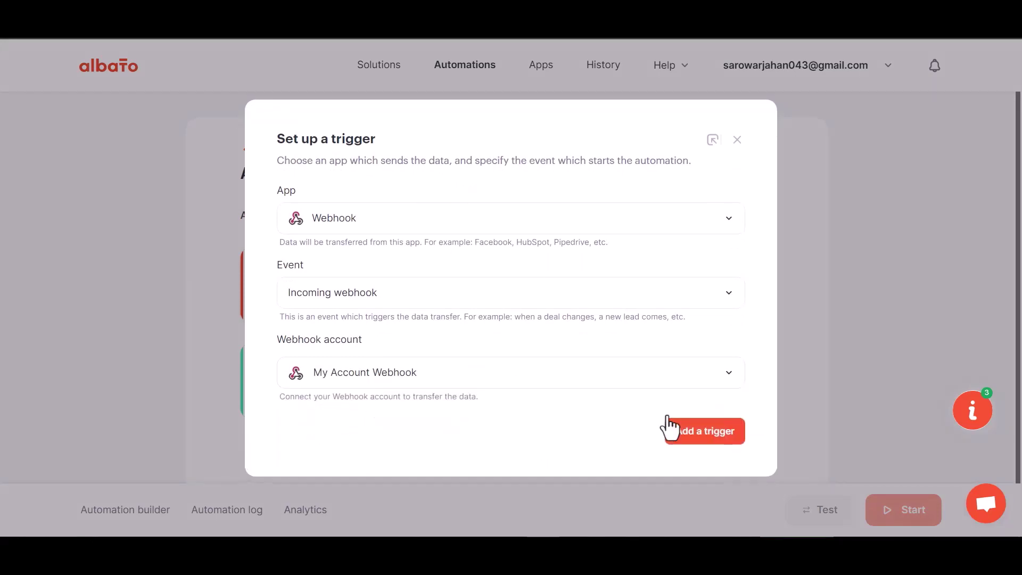
{"action": "left_click", "coordinate": [683, 432]}
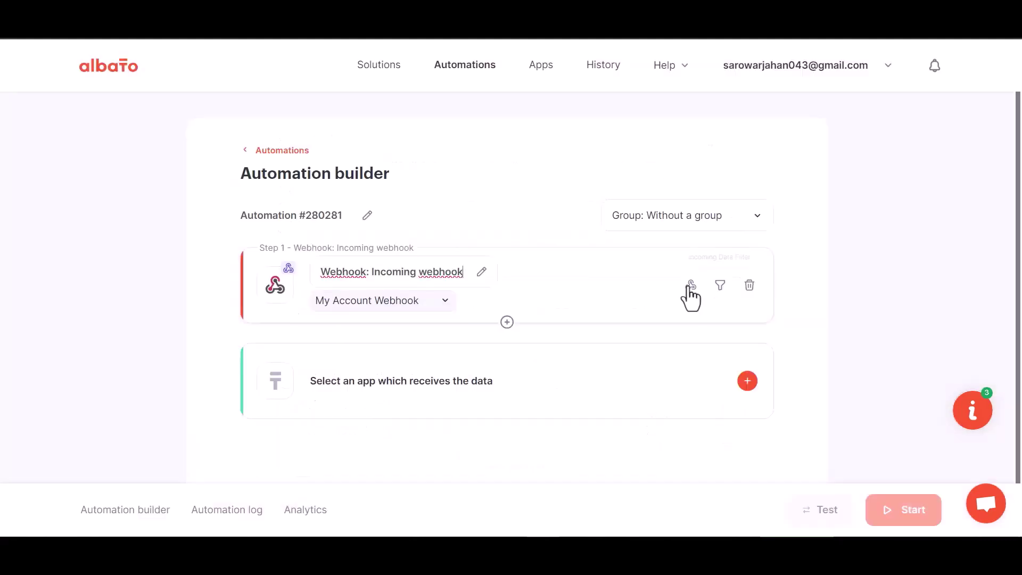
Copy the generated URL from the trigger's webhook catcher and start waiting for the webhook
{"action": "left_click", "coordinate": [690, 286]}
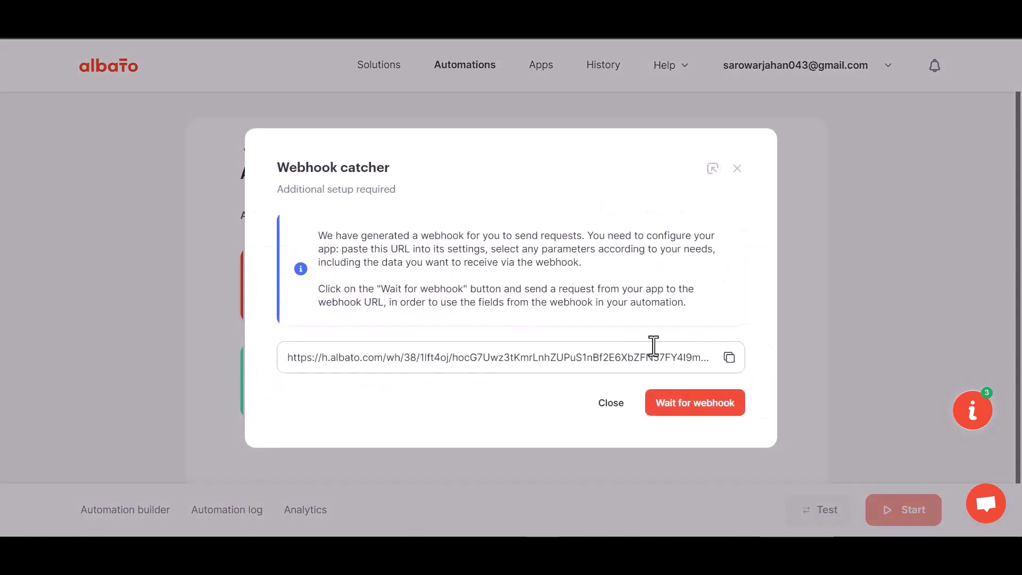
{"action": "left_click", "coordinate": [729, 357]}
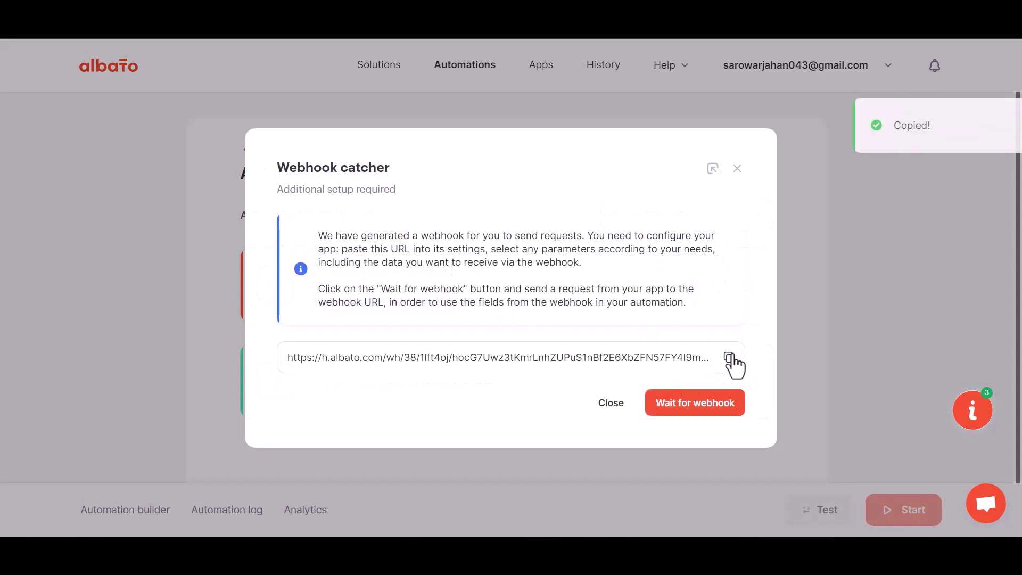
{"action": "left_click", "coordinate": [690, 406]}
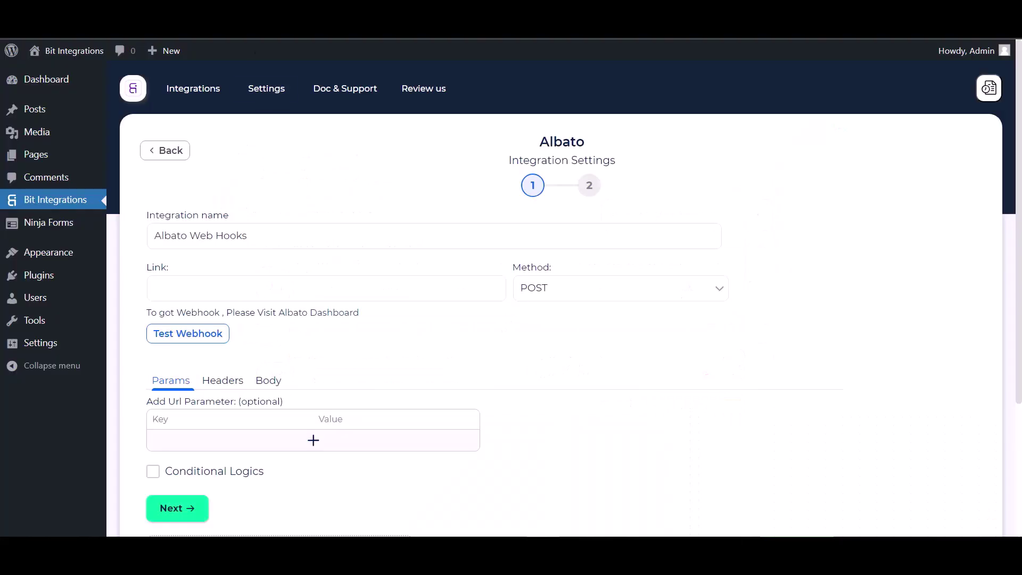
Switch back to Bit Integrations and paste the copied webhook URL as the Albato integration's link
{"action": "left_click", "coordinate": [273, 293]}
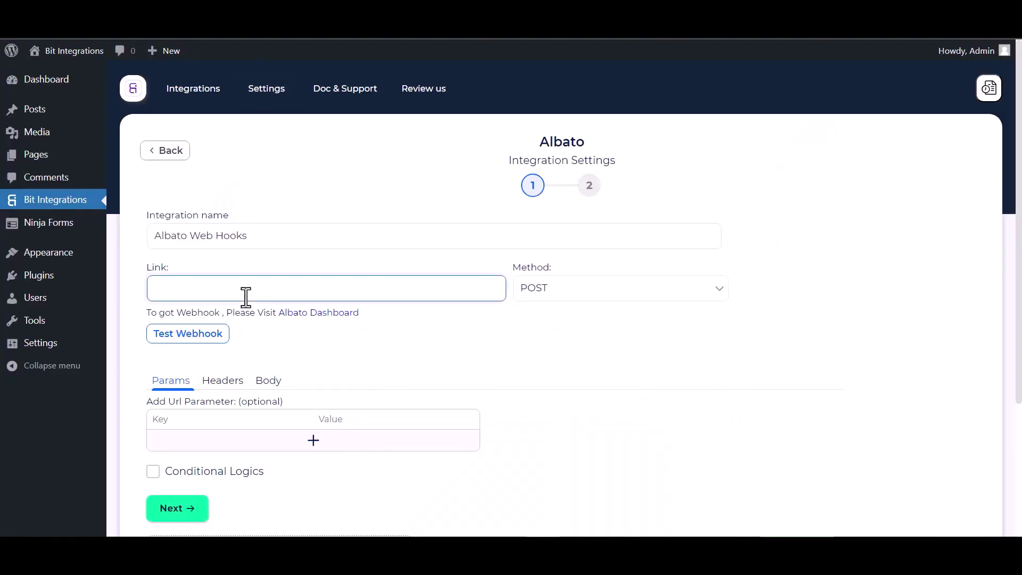
{"action": "key", "text": "ctrl+v"}
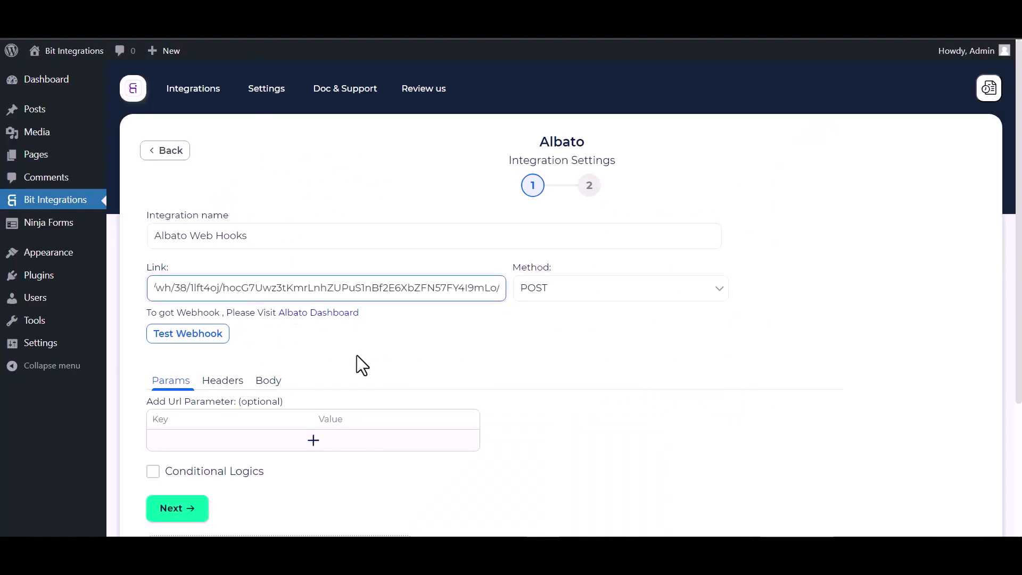
Configure the request body to send all data with content type application/json, and test the webhook
{"action": "left_click", "coordinate": [268, 380]}
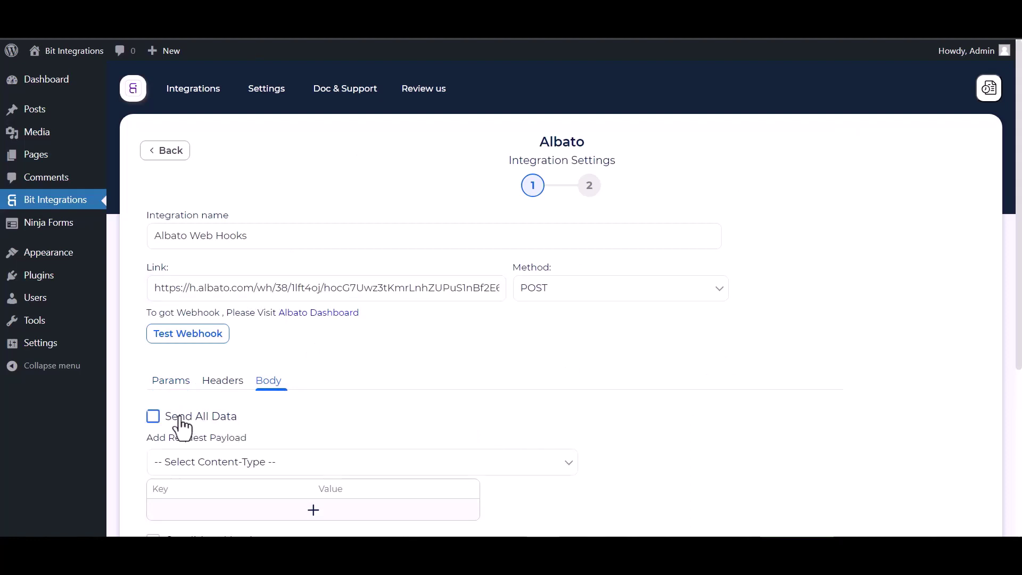
{"action": "left_click", "coordinate": [237, 418]}
{"action": "scroll", "coordinate": [239, 424], "scroll_direction": "down", "scroll_amount": 3}
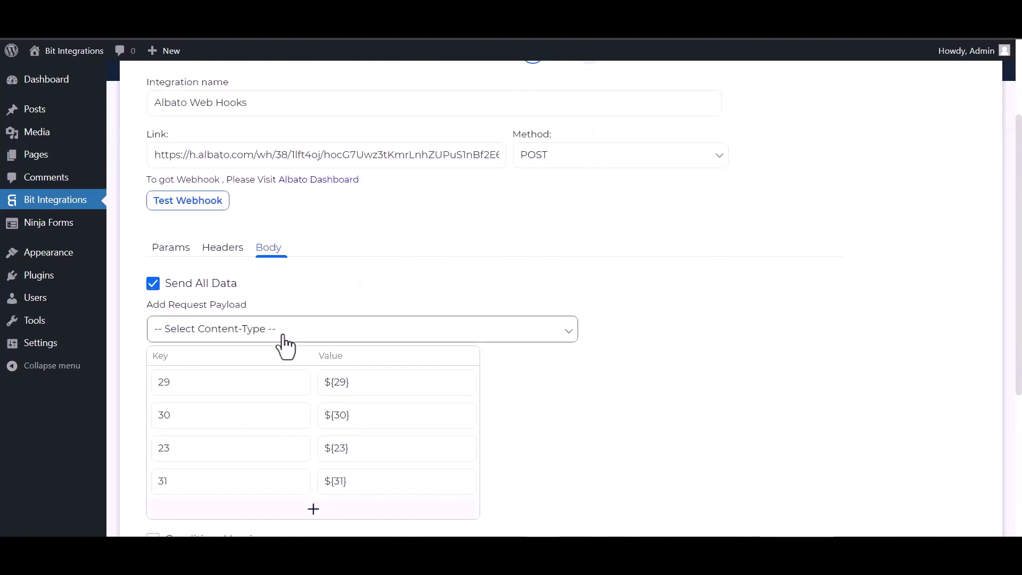
{"action": "left_click", "coordinate": [283, 336]}
{"action": "left_click", "coordinate": [213, 362]}
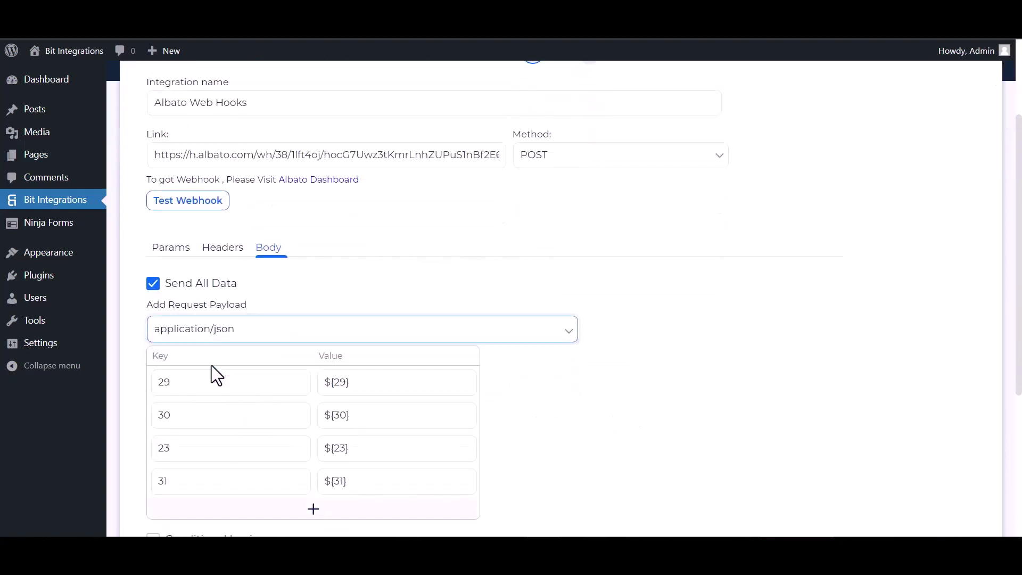
{"action": "scroll", "coordinate": [289, 304], "scroll_direction": "up", "scroll_amount": 2}
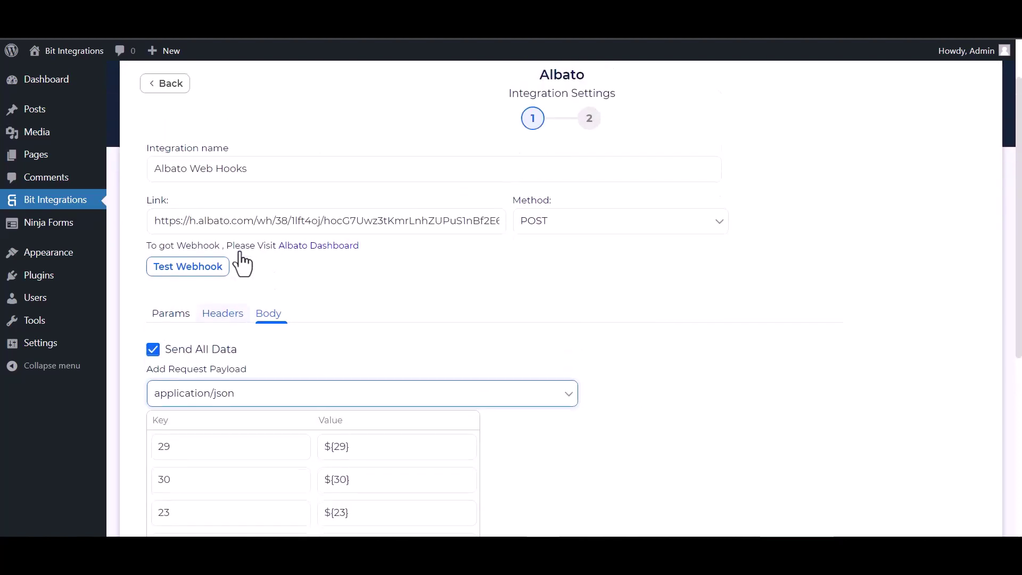
{"action": "left_click", "coordinate": [194, 270]}
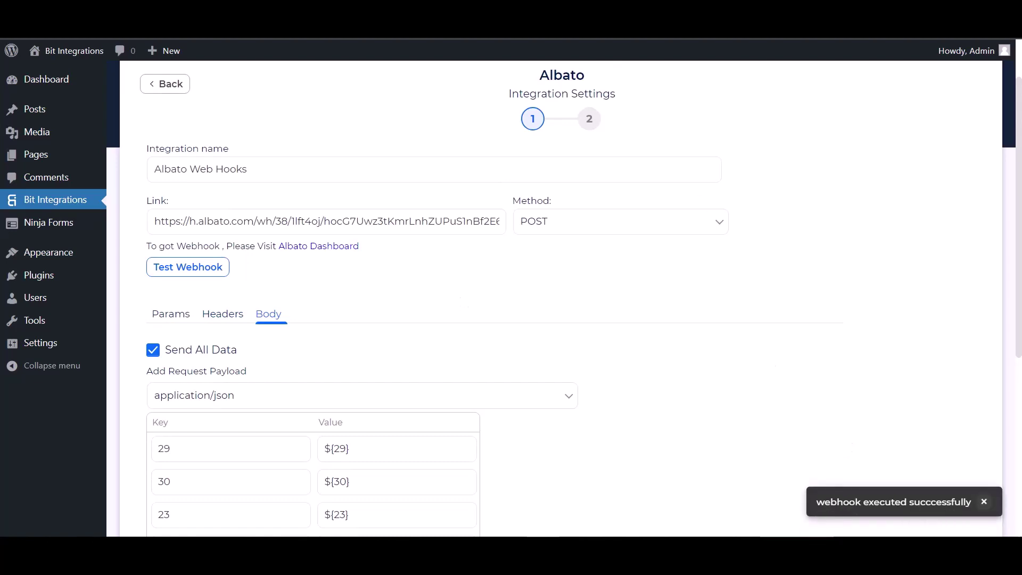
{"action": "scroll", "coordinate": [154, 346], "scroll_direction": "down", "scroll_amount": 5}
{"action": "left_click", "coordinate": [153, 340]}
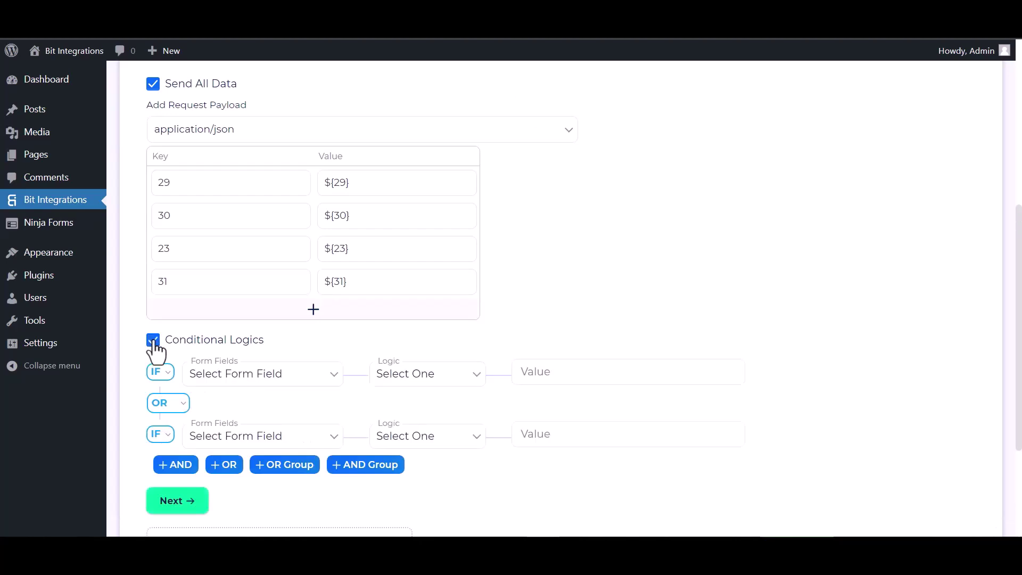
{"action": "scroll", "coordinate": [273, 404], "scroll_direction": "down", "scroll_amount": 1}
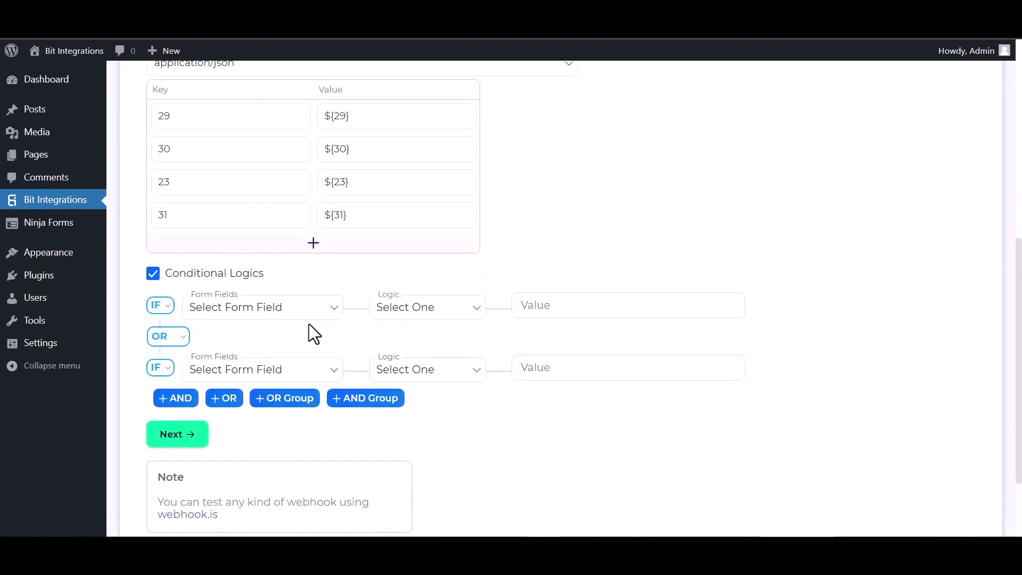
{"action": "left_click", "coordinate": [153, 273]}
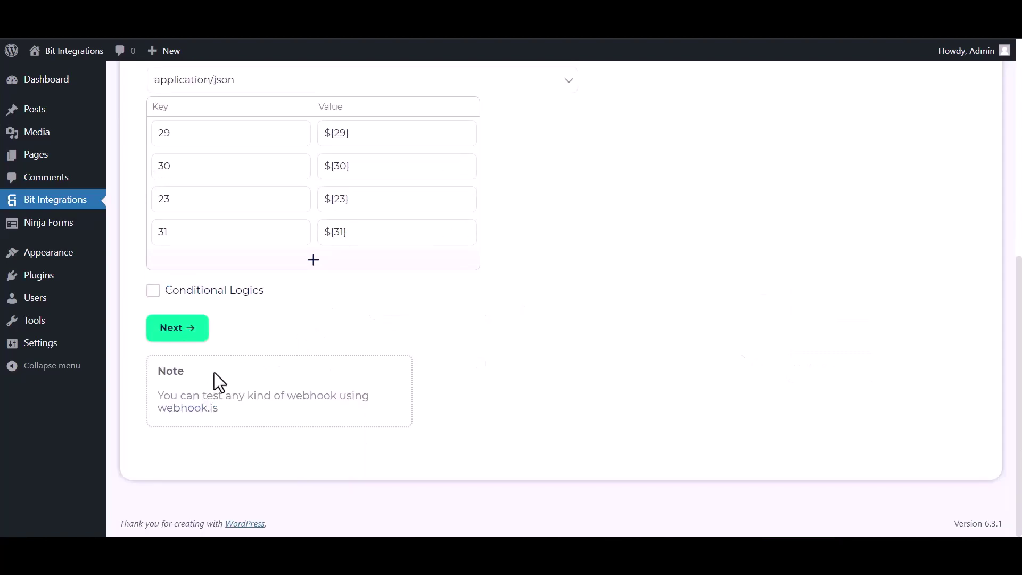
Proceed to the last stage of the Albato integration settings, then finish and save the integration
{"action": "left_click", "coordinate": [182, 333]}
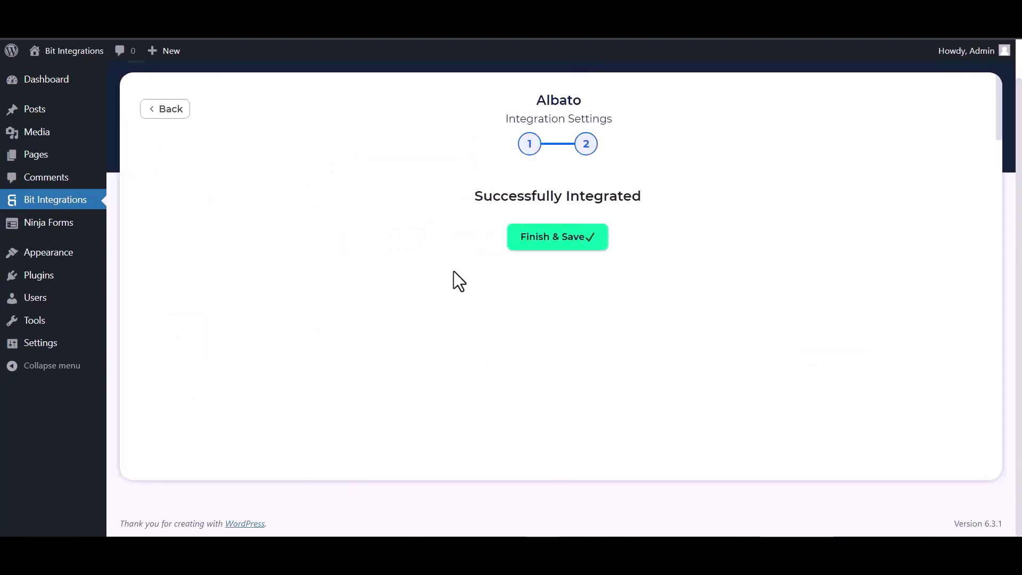
{"action": "left_click", "coordinate": [529, 240]}
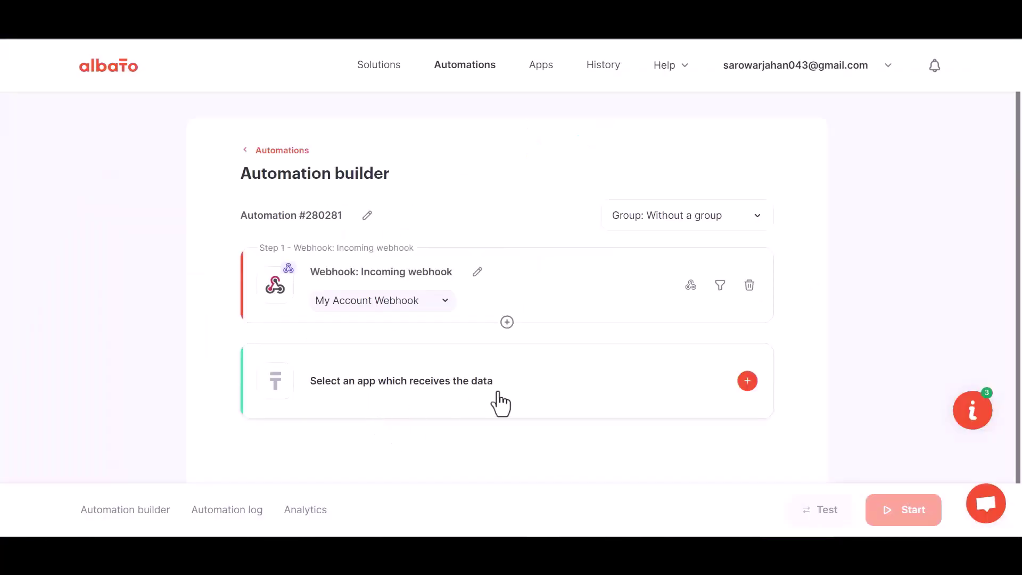
Set up a receiving action in the automation with MailChimp as the app and "Add subscriber to the list" as the action
{"action": "left_click", "coordinate": [524, 400]}
{"action": "left_click", "coordinate": [365, 260]}
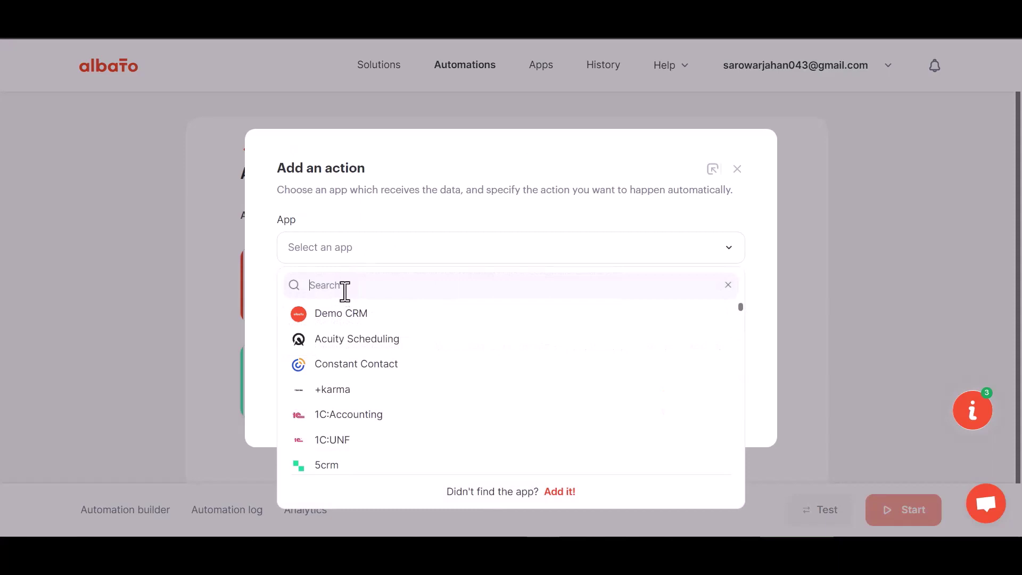
{"action": "type", "text": "mai"}
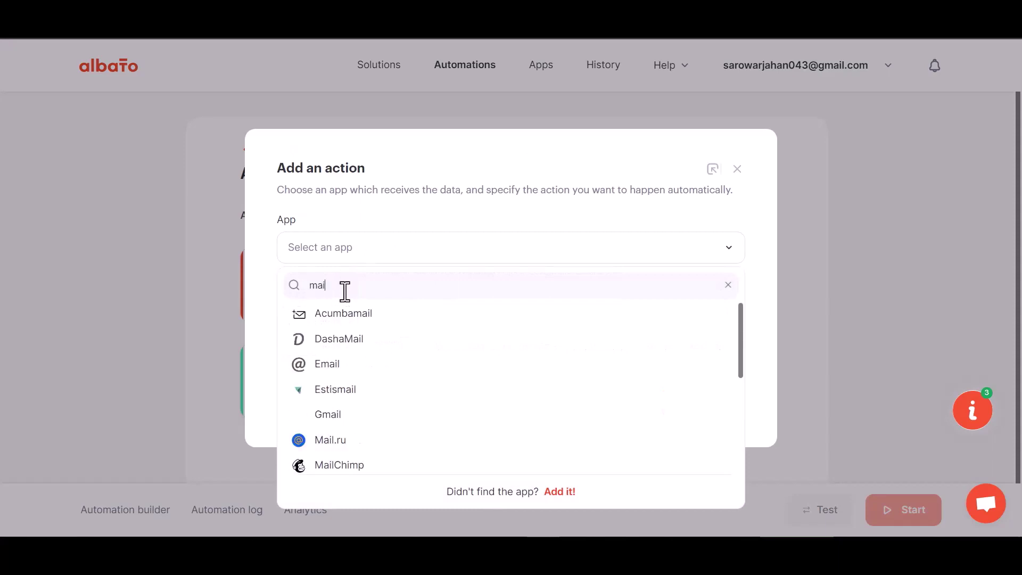
{"action": "type", "text": "lc"}
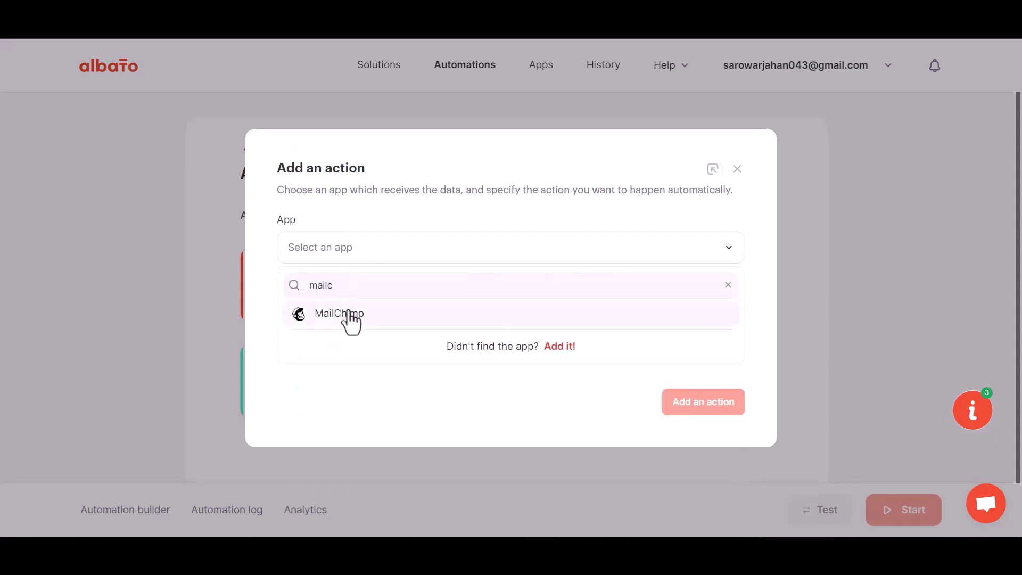
{"action": "left_click", "coordinate": [349, 313]}
{"action": "left_click", "coordinate": [366, 334]}
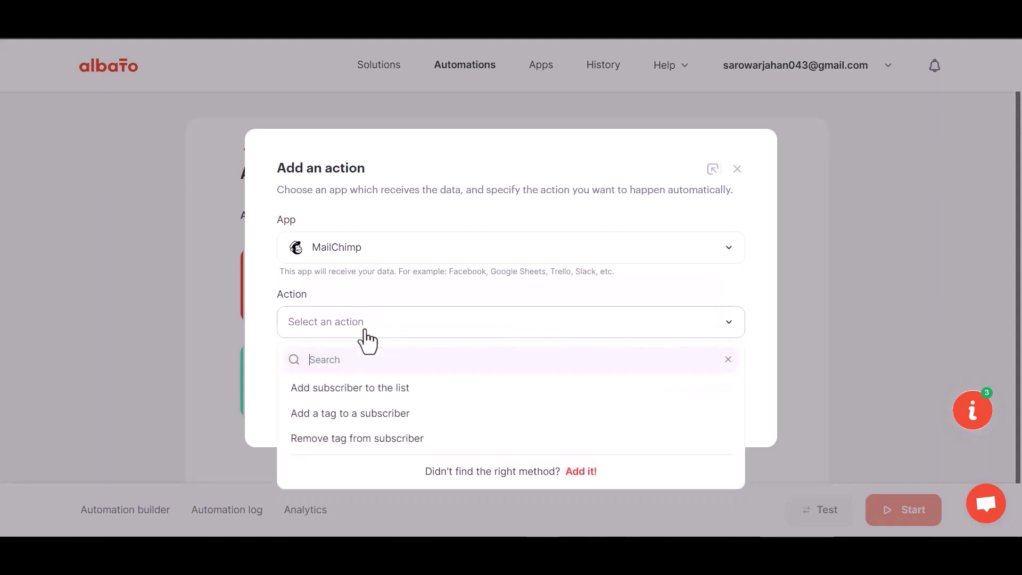
{"action": "left_click", "coordinate": [392, 394]}
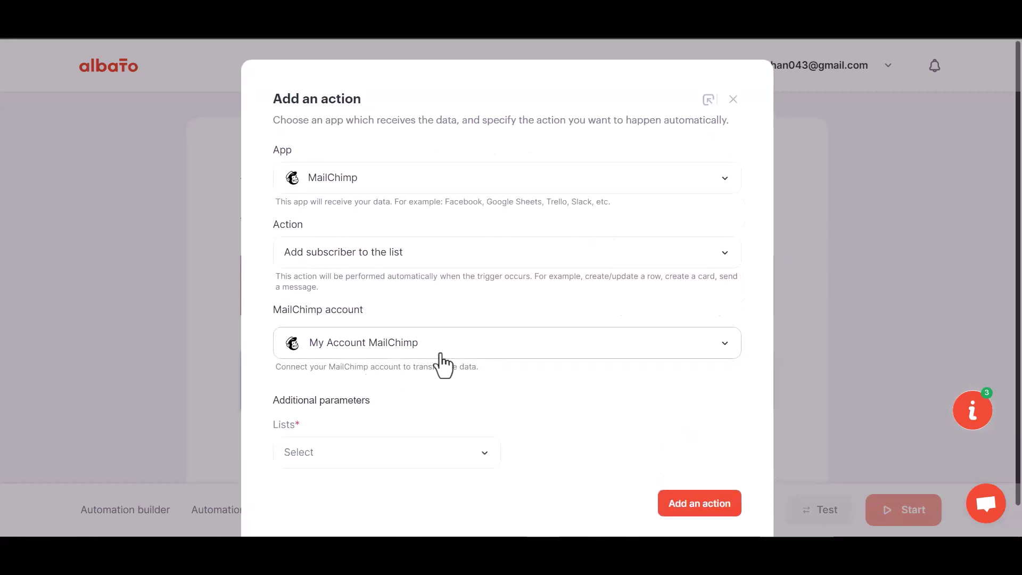
Connect a MailChimp account to the action by logging in and authorizing Albato's access
{"action": "left_click", "coordinate": [376, 356]}
{"action": "left_click", "coordinate": [486, 383]}
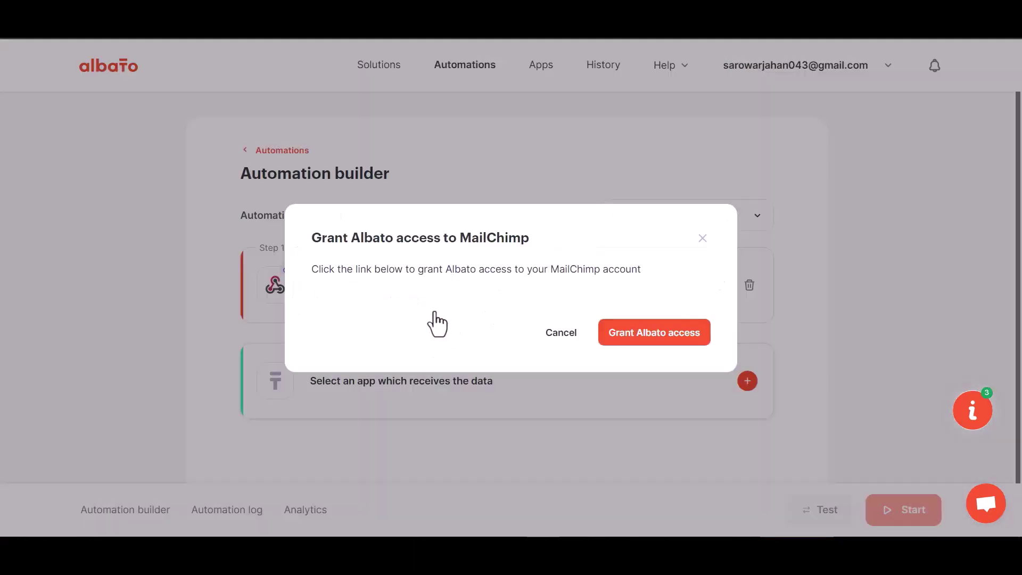
{"action": "left_click", "coordinate": [643, 342]}
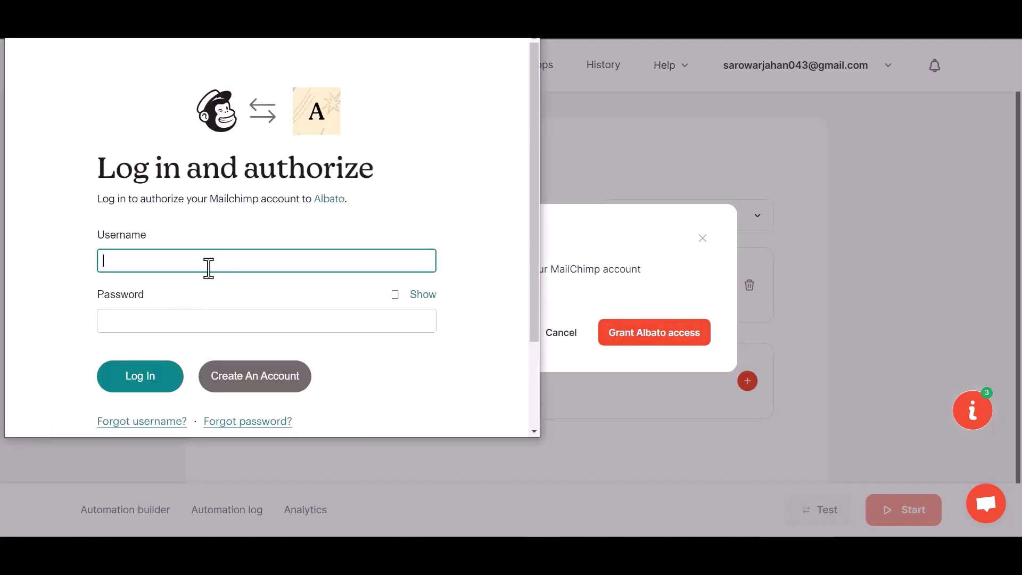
{"action": "left_click", "coordinate": [147, 384]}
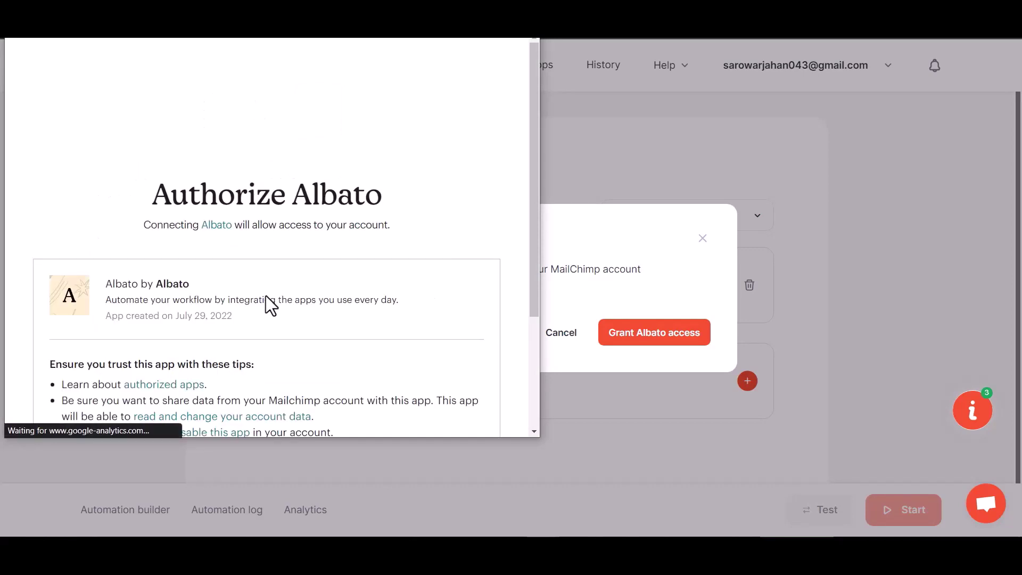
{"action": "scroll", "coordinate": [156, 381], "scroll_direction": "down", "scroll_amount": 3}
{"action": "left_click", "coordinate": [69, 394]}
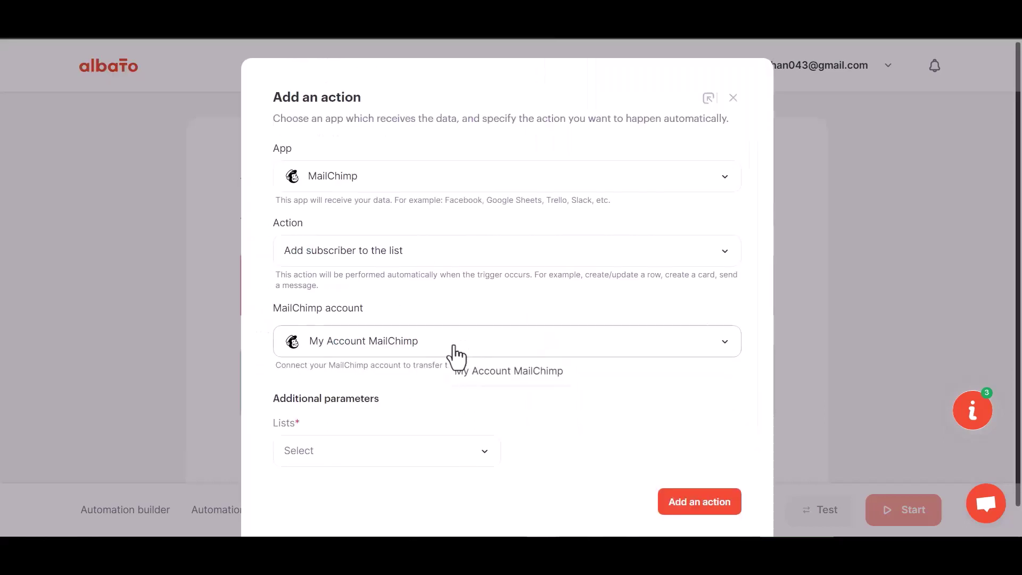
Choose the available MailChimp audience as the action's list and add the action to the automation
{"action": "scroll", "coordinate": [449, 353], "scroll_direction": "down", "scroll_amount": 1}
{"action": "left_click", "coordinate": [391, 430]}
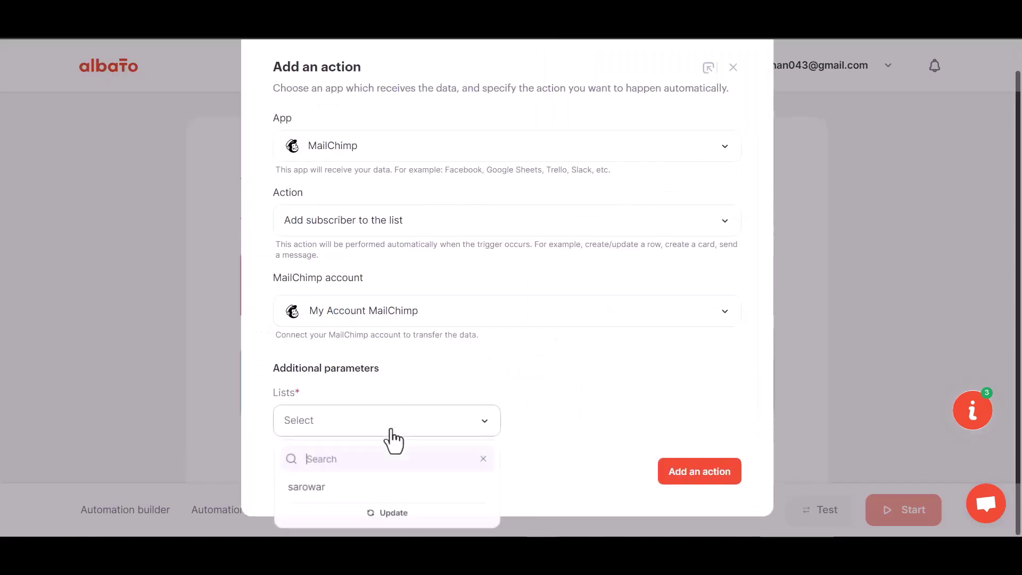
{"action": "left_click", "coordinate": [343, 484]}
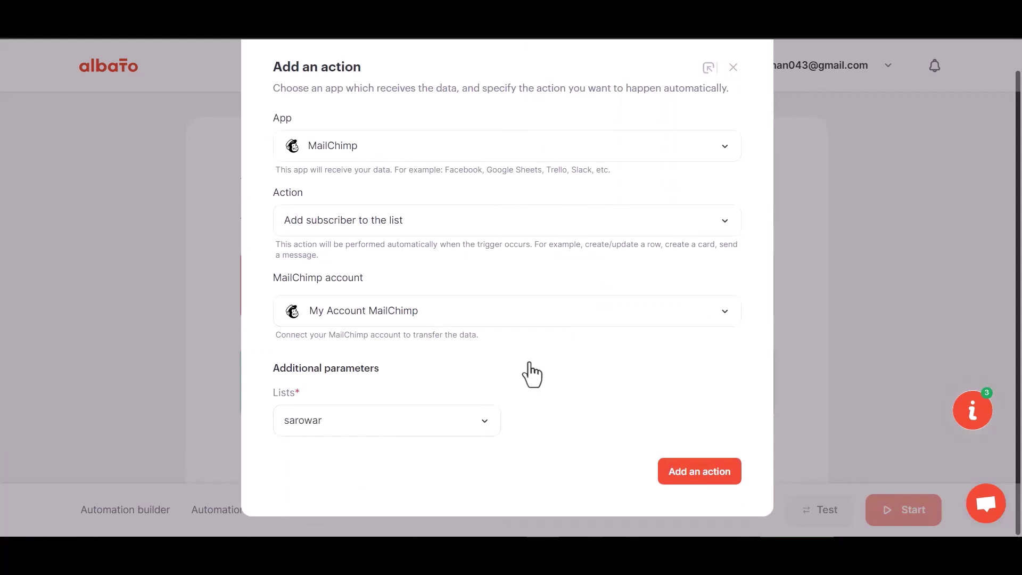
{"action": "left_click", "coordinate": [706, 479]}
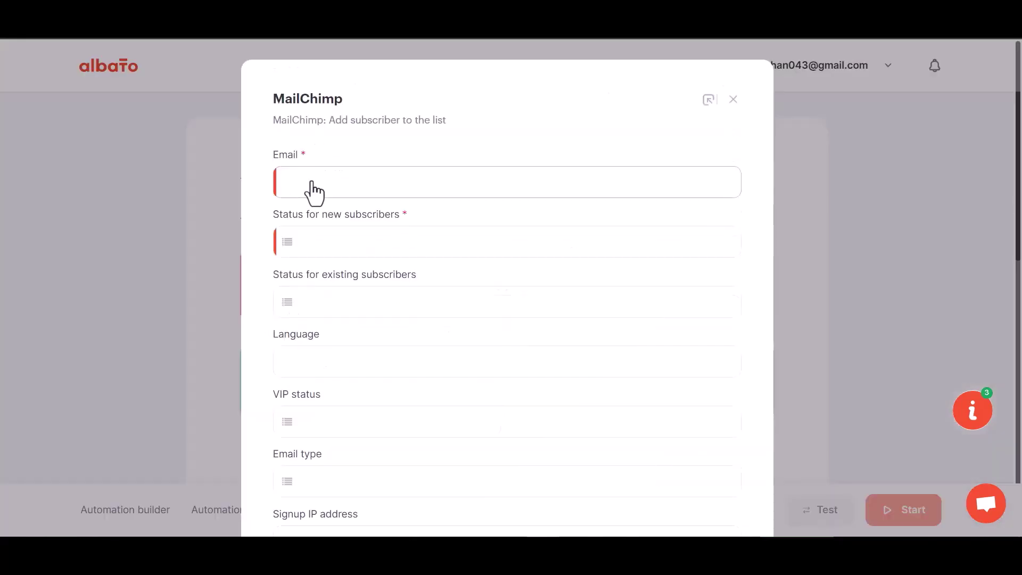
Map the Email field to webhook value 23 and set the status for new subscribers to Subscribed
{"action": "left_click", "coordinate": [361, 193]}
{"action": "left_click", "coordinate": [367, 271]}
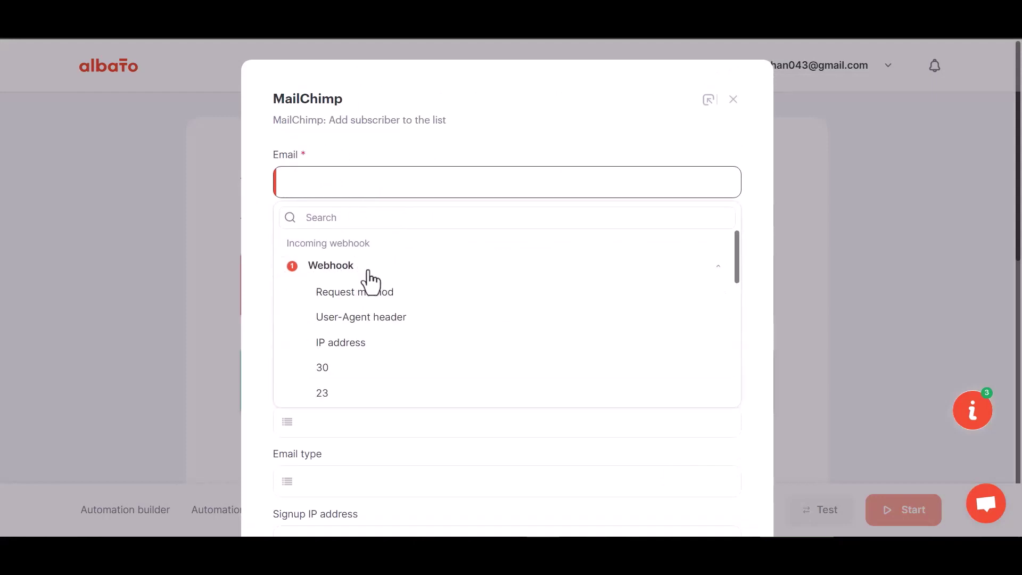
{"action": "left_click", "coordinate": [337, 394]}
{"action": "scroll", "coordinate": [349, 336], "scroll_direction": "down", "scroll_amount": 1}
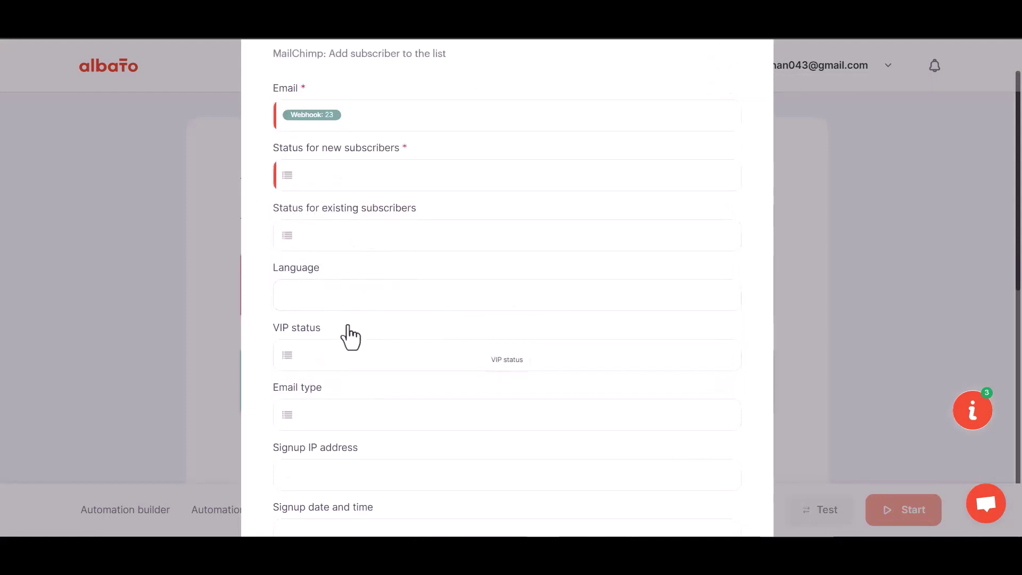
{"action": "scroll", "coordinate": [349, 336], "scroll_direction": "down", "scroll_amount": 1}
{"action": "left_click", "coordinate": [354, 110]}
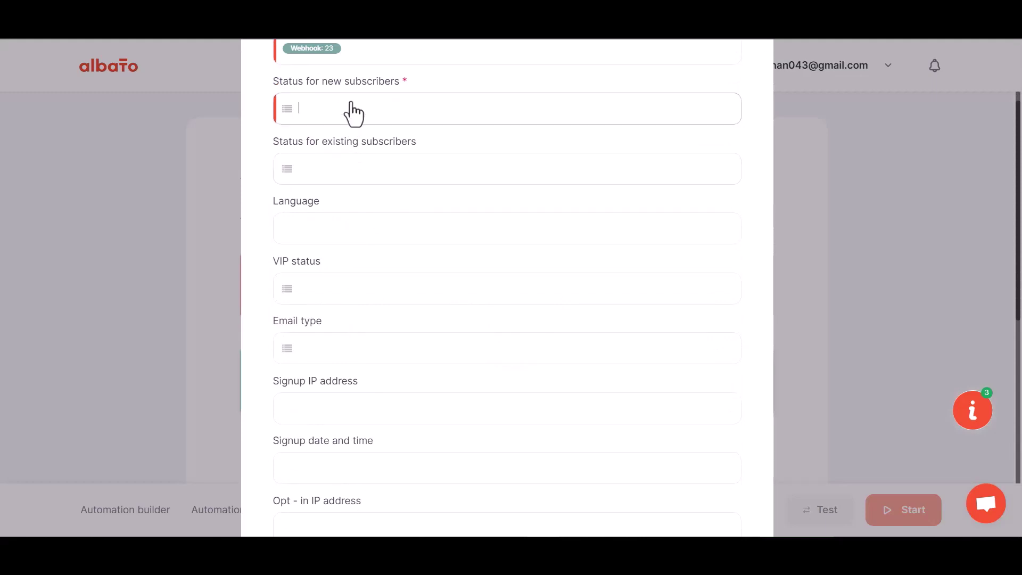
{"action": "left_click", "coordinate": [354, 201]}
Map the First Name field to webhook value 29 and the Last Name field to webhook value 30
{"action": "scroll", "coordinate": [383, 319], "scroll_direction": "down", "scroll_amount": 5}
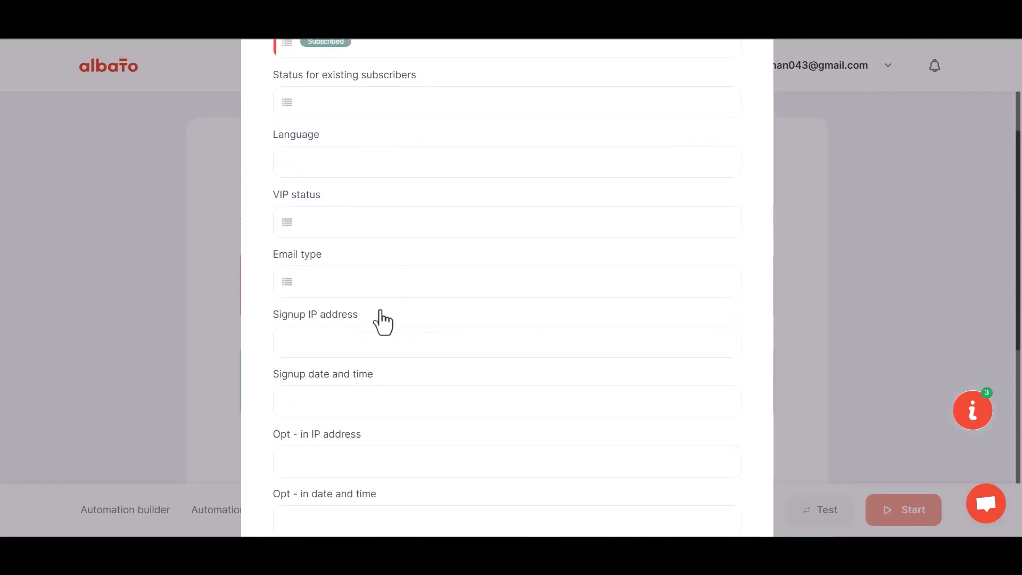
{"action": "scroll", "coordinate": [372, 298], "scroll_direction": "down", "scroll_amount": 1}
{"action": "left_click", "coordinate": [336, 252]}
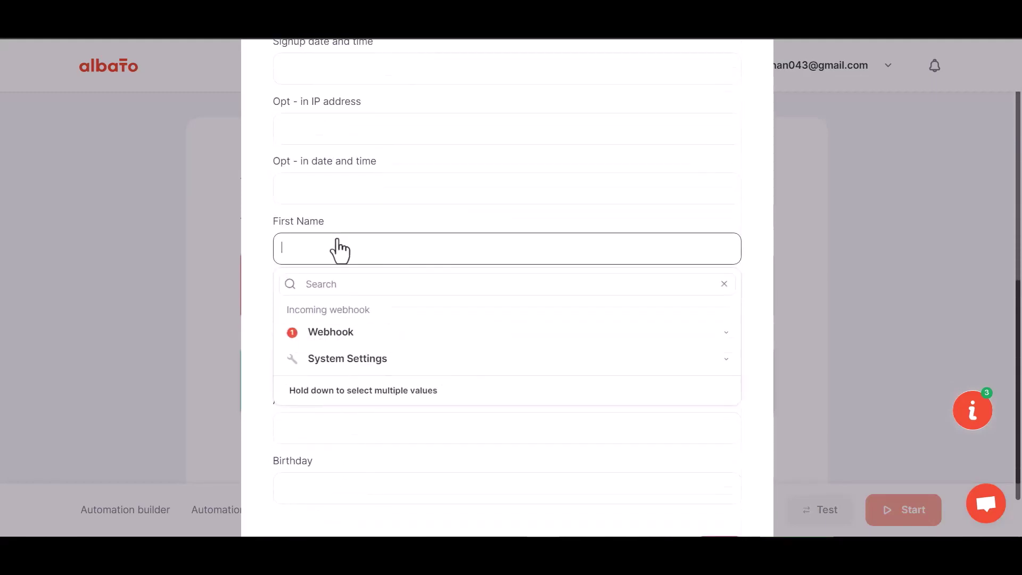
{"action": "left_click", "coordinate": [342, 333]}
{"action": "scroll", "coordinate": [335, 458], "scroll_direction": "down", "scroll_amount": 3}
{"action": "left_click", "coordinate": [330, 447]}
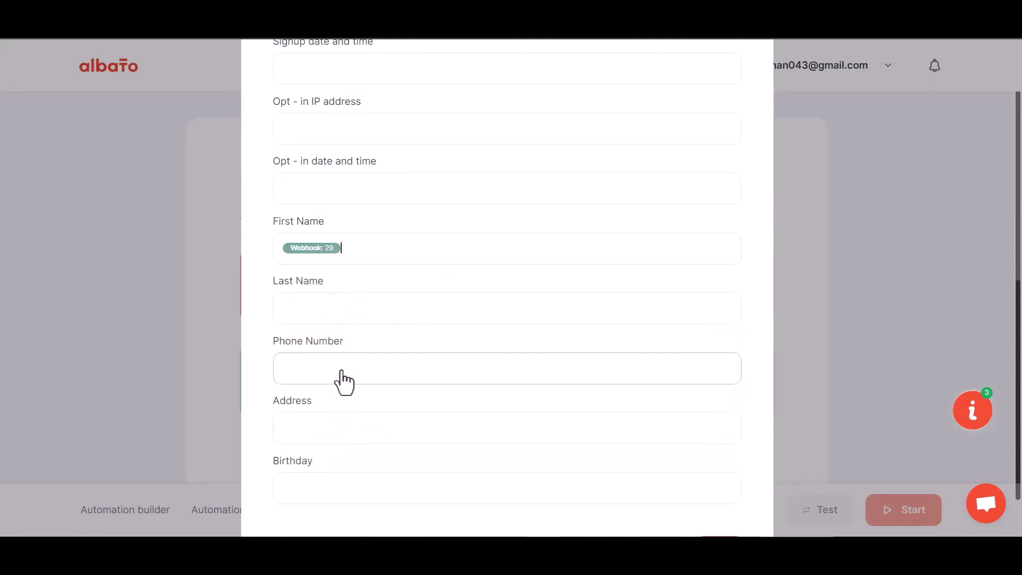
{"action": "left_click", "coordinate": [338, 317]}
{"action": "left_click", "coordinate": [329, 396]}
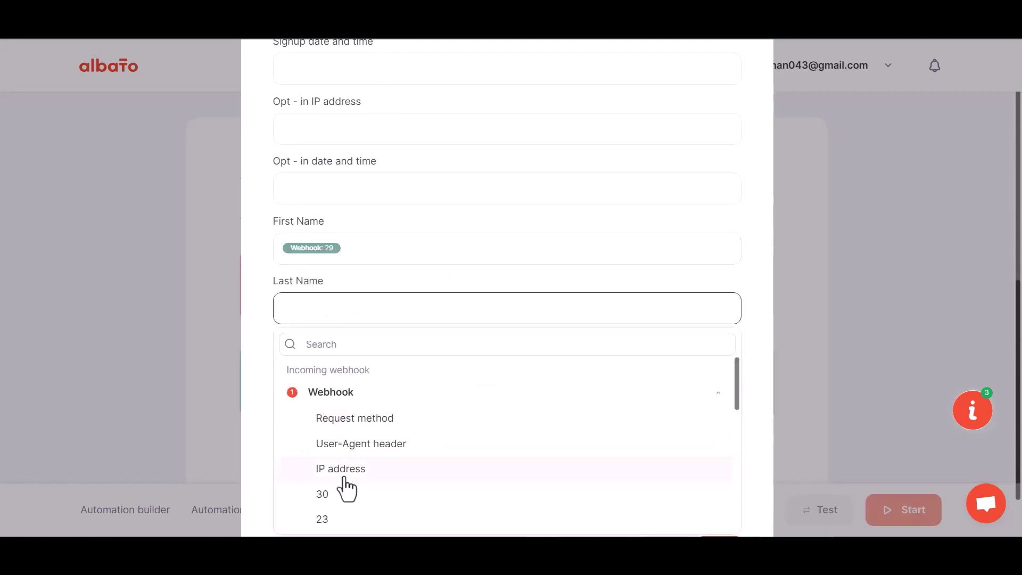
{"action": "left_click", "coordinate": [341, 490]}
Save the MailChimp action with Phone Number mapped to webhook value 31, and start the automation
{"action": "scroll", "coordinate": [358, 373], "scroll_direction": "down", "scroll_amount": 1}
{"action": "left_click", "coordinate": [351, 310]}
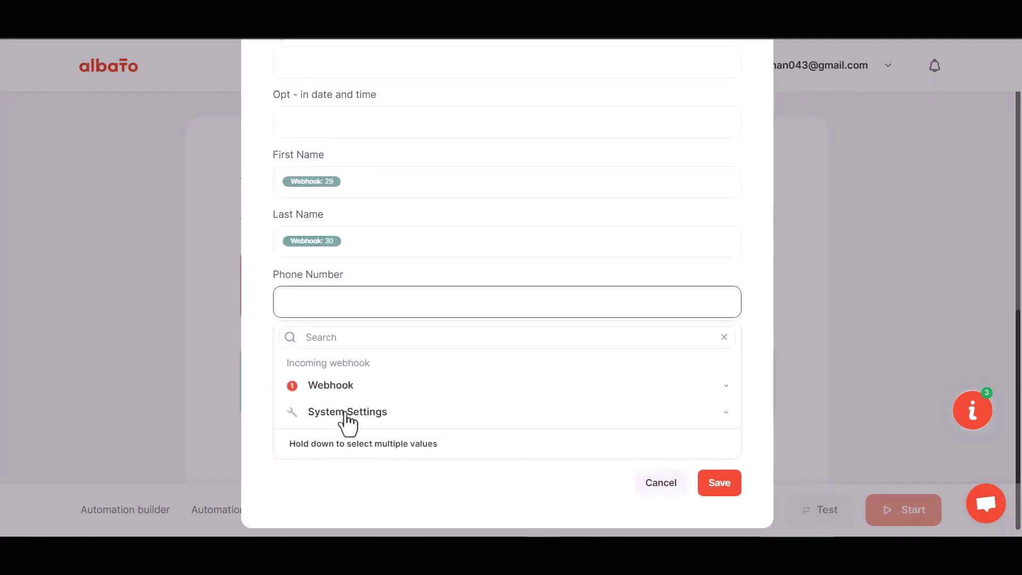
{"action": "left_click", "coordinate": [335, 384]}
{"action": "scroll", "coordinate": [343, 479], "scroll_direction": "down", "scroll_amount": 3}
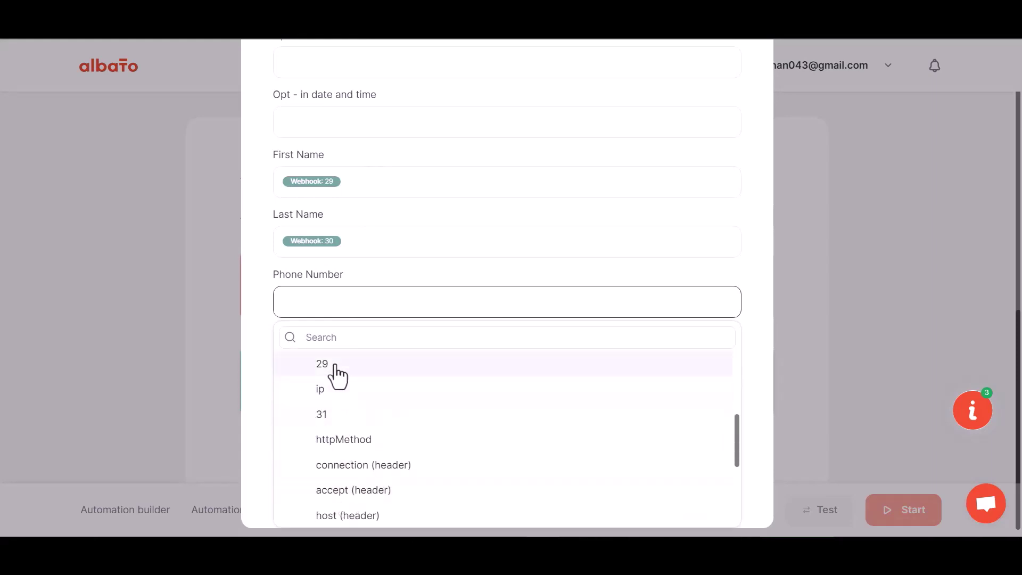
{"action": "left_click", "coordinate": [332, 415]}
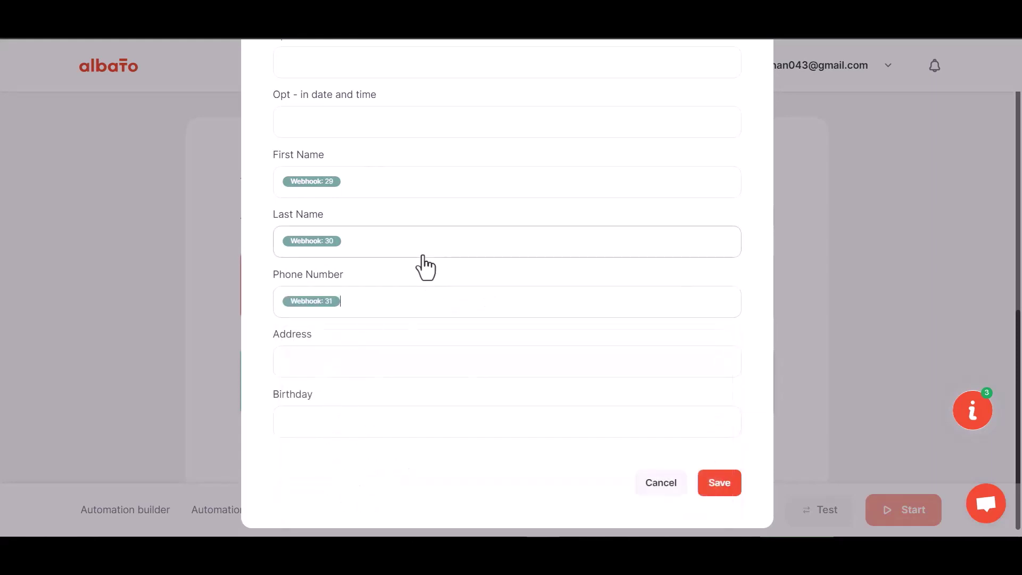
{"action": "left_click", "coordinate": [715, 482]}
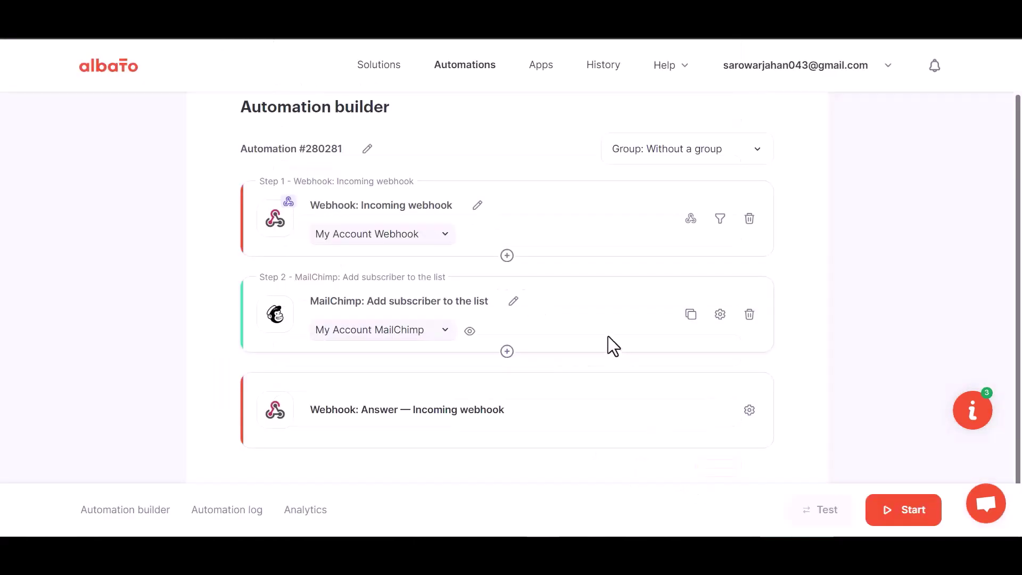
{"action": "left_click", "coordinate": [903, 517]}
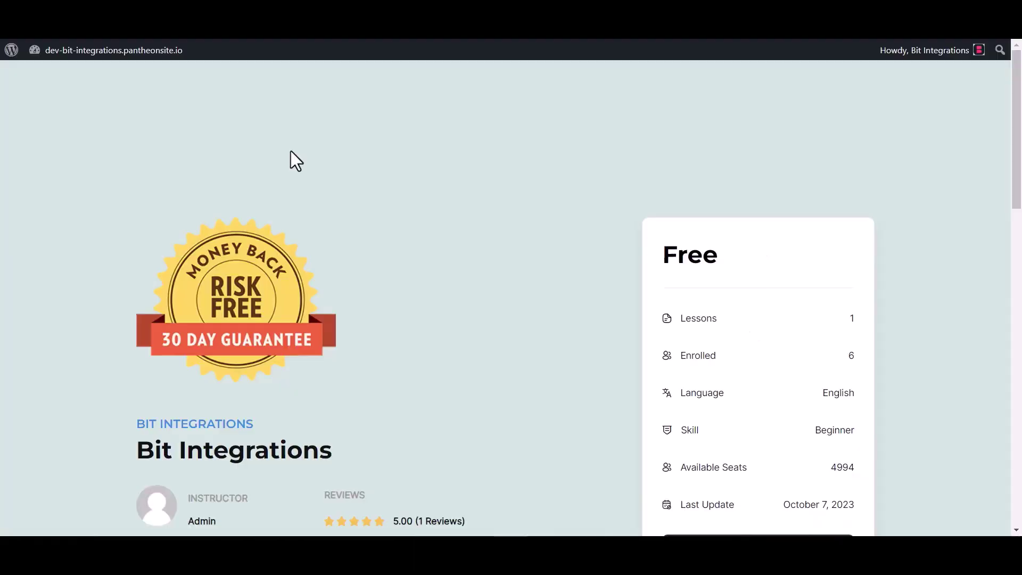
On the Academy LMS course page, enroll in the free Bit Integrations course and start it
{"action": "scroll", "coordinate": [440, 207], "scroll_direction": "down", "scroll_amount": 3}
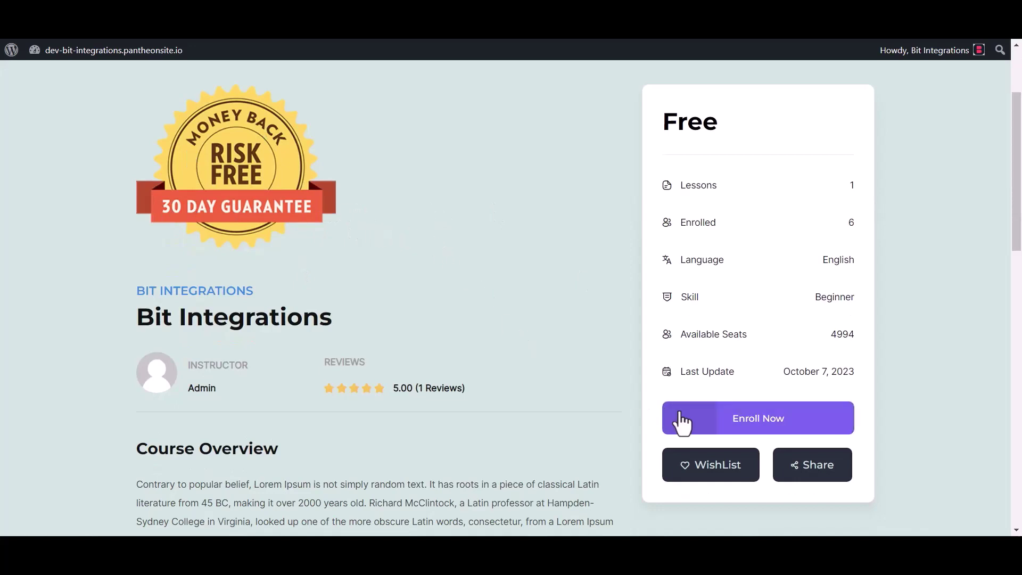
{"action": "left_click", "coordinate": [744, 421]}
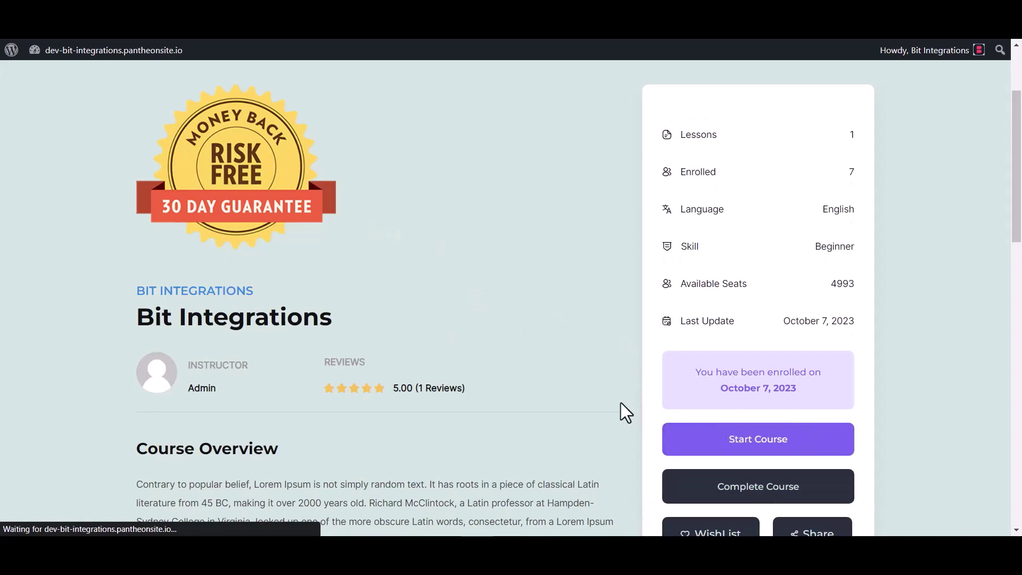
{"action": "scroll", "coordinate": [622, 402], "scroll_direction": "down", "scroll_amount": 1}
{"action": "left_click", "coordinate": [773, 444]}
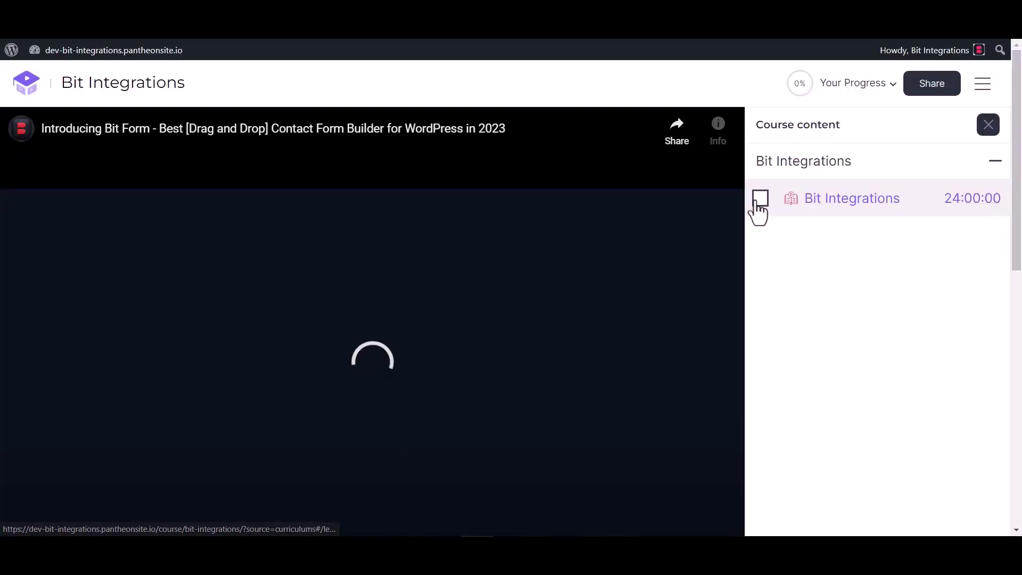
Mark the Bit Integrations lesson as complete and submit the course review
{"action": "left_click", "coordinate": [759, 198]}
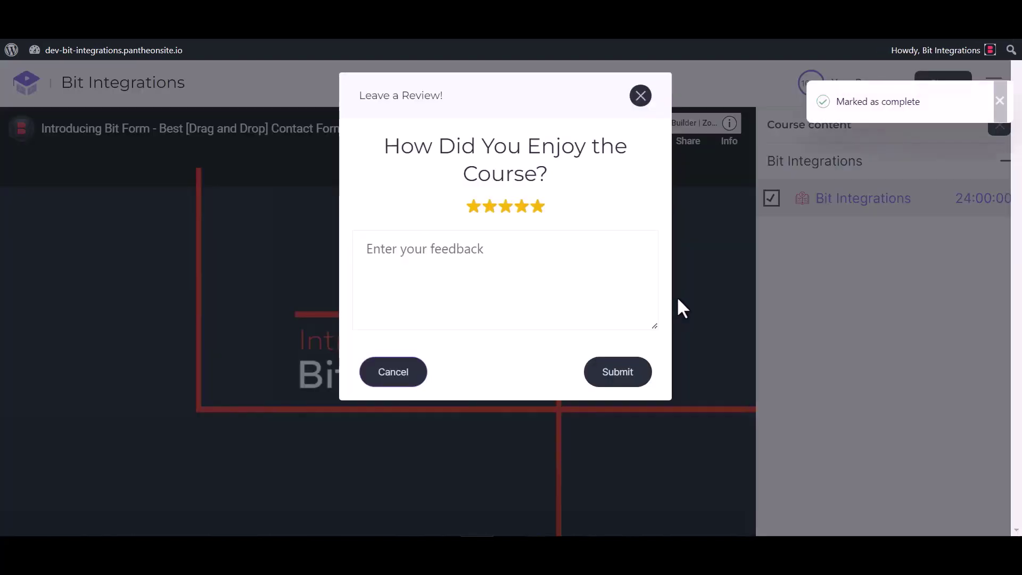
{"action": "left_click", "coordinate": [612, 367]}
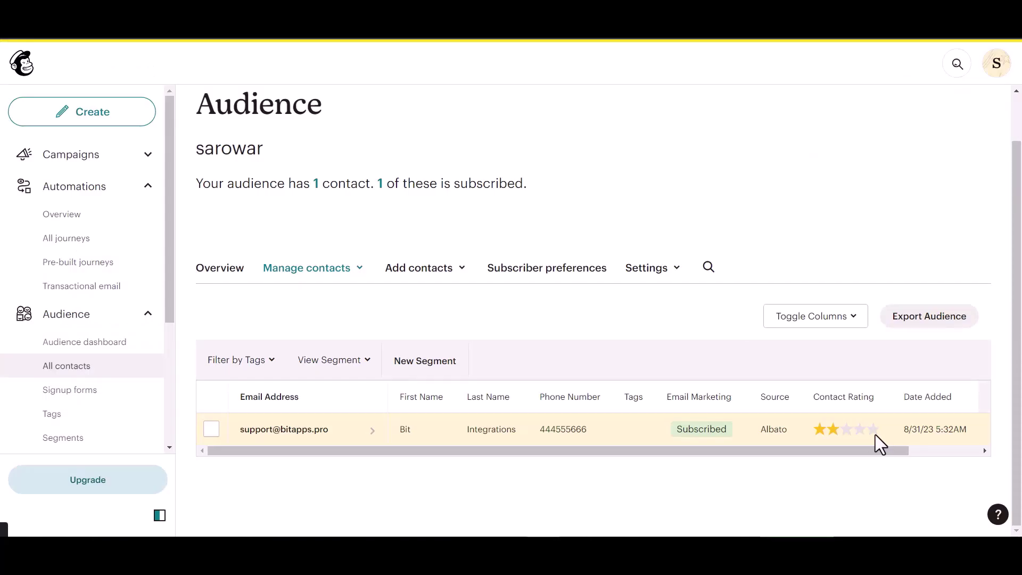